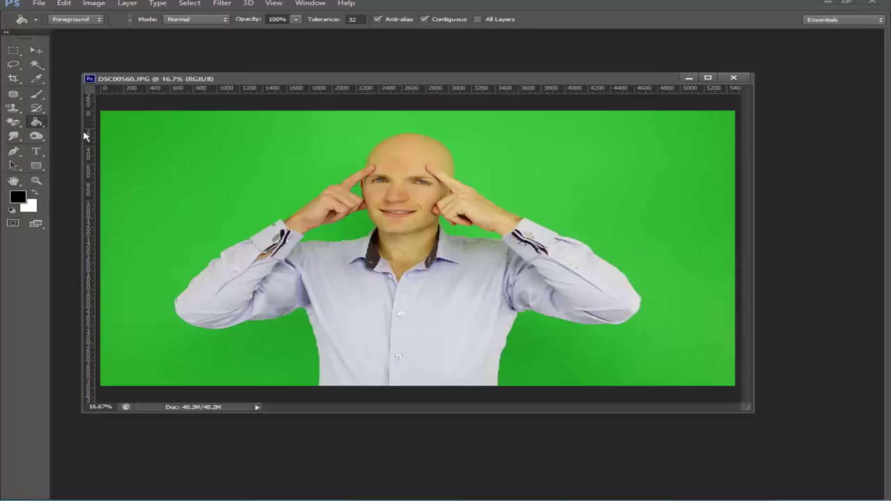
- Set the foreground colour to web-safe bright blue #0033ff
{"action": "left_click", "coordinate": [18, 197]}
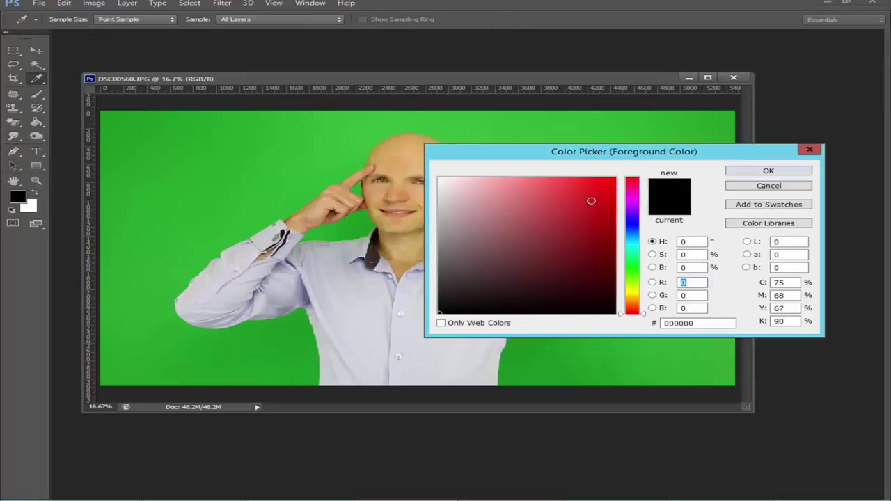
{"action": "left_click", "coordinate": [610, 188]}
{"action": "left_click_drag", "start_coordinate": [633, 314], "coordinate": [635, 230]}
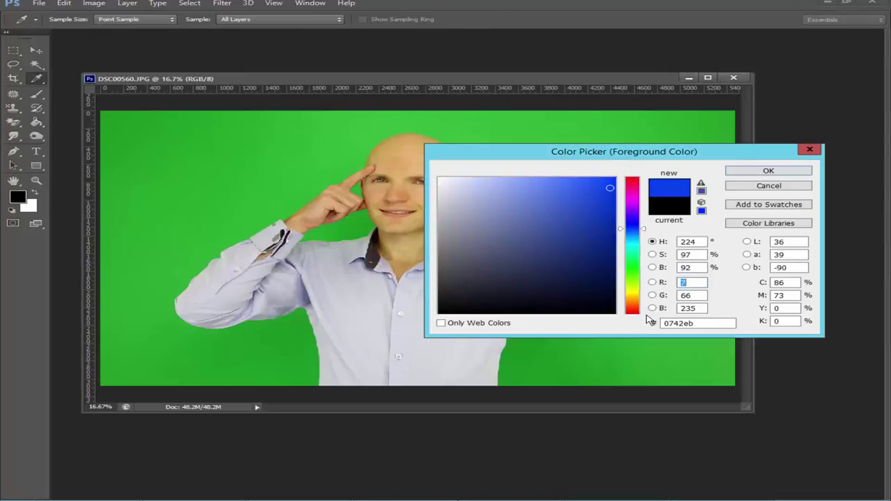
{"action": "left_click", "coordinate": [449, 323]}
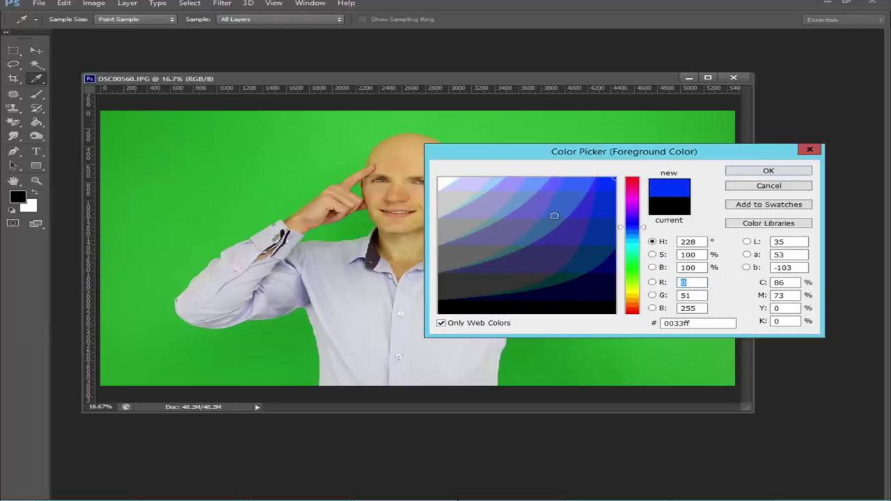
{"action": "left_click", "coordinate": [543, 227]}
{"action": "left_click", "coordinate": [608, 180]}
{"action": "left_click", "coordinate": [753, 172]}
{"action": "key", "text": "g"}
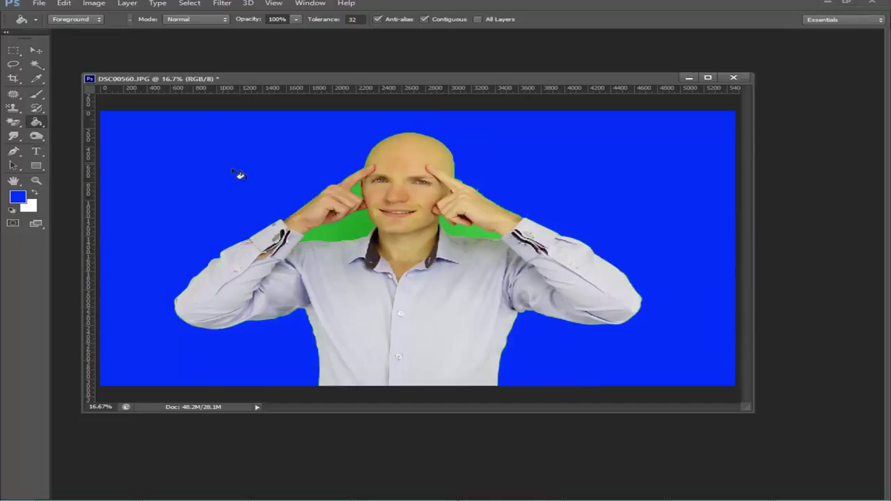
- Fill the green patches beside both shoulders with blue
{"action": "left_click", "coordinate": [348, 233]}
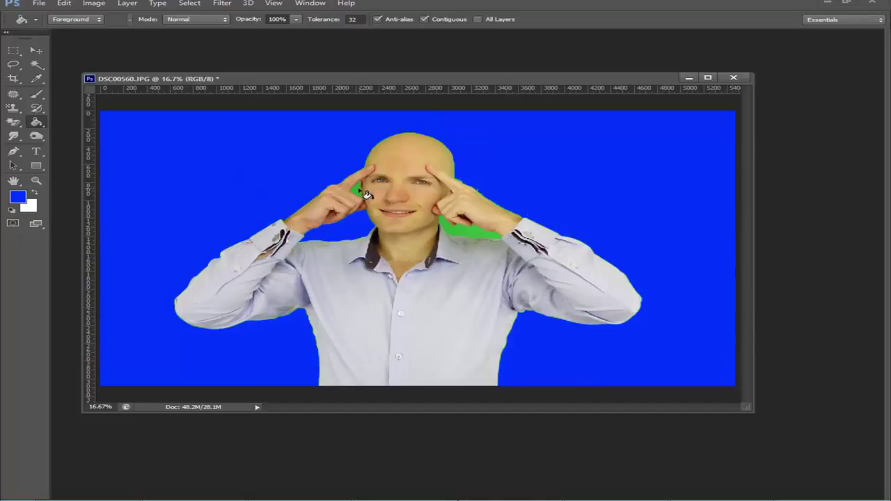
{"action": "left_click", "coordinate": [474, 235]}
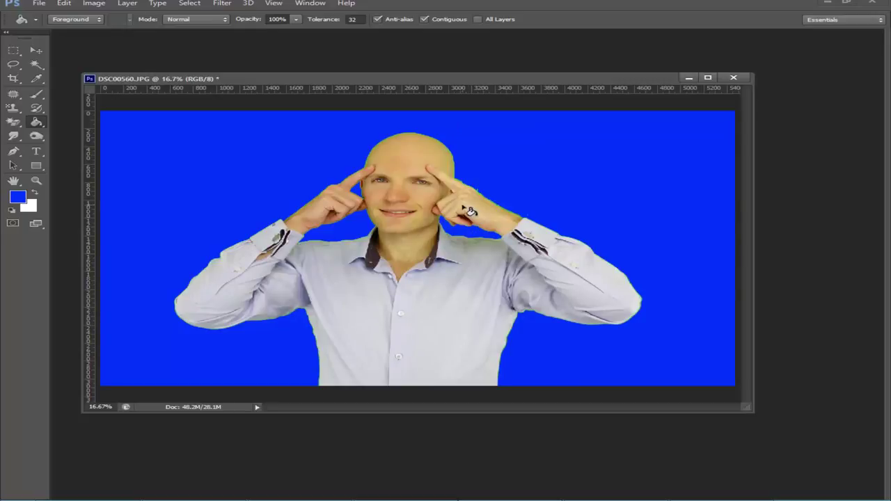
{"action": "key", "text": "f"}
{"action": "left_click_drag", "start_coordinate": [448, 195], "coordinate": [579, 279]}
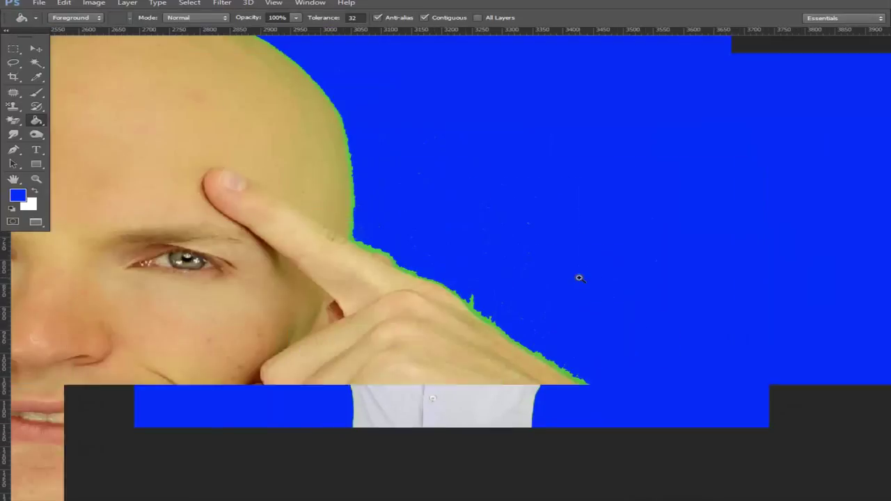
- Fill the green fringes along the hand, head, finger and wrist with blue
{"action": "left_click", "coordinate": [473, 304]}
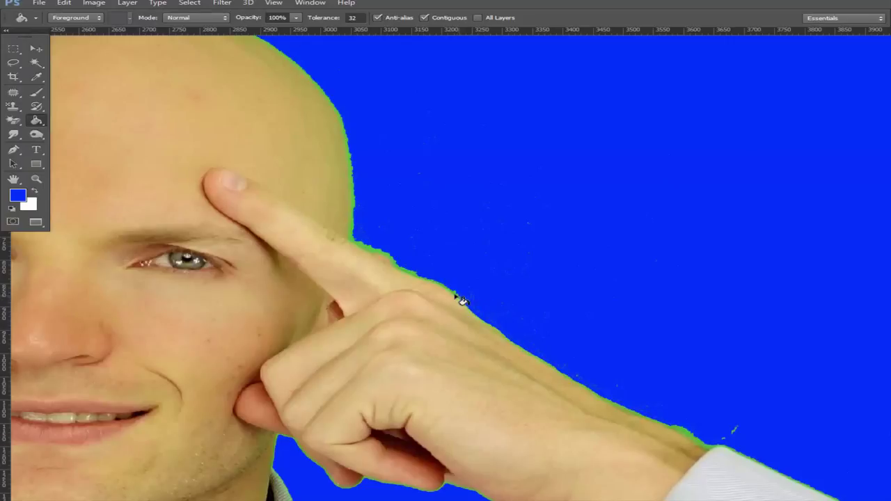
{"action": "left_click", "coordinate": [458, 295]}
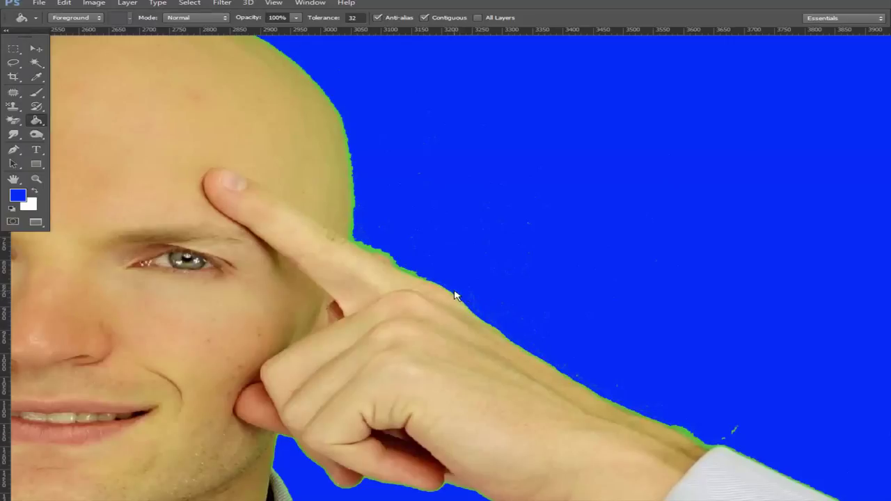
{"action": "left_click", "coordinate": [417, 275]}
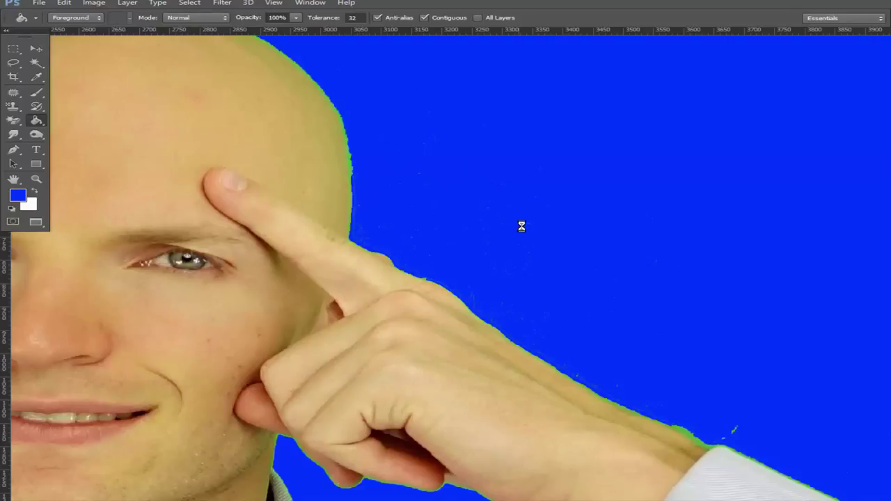
{"action": "left_click_drag", "start_coordinate": [655, 349], "coordinate": [355, 202]}
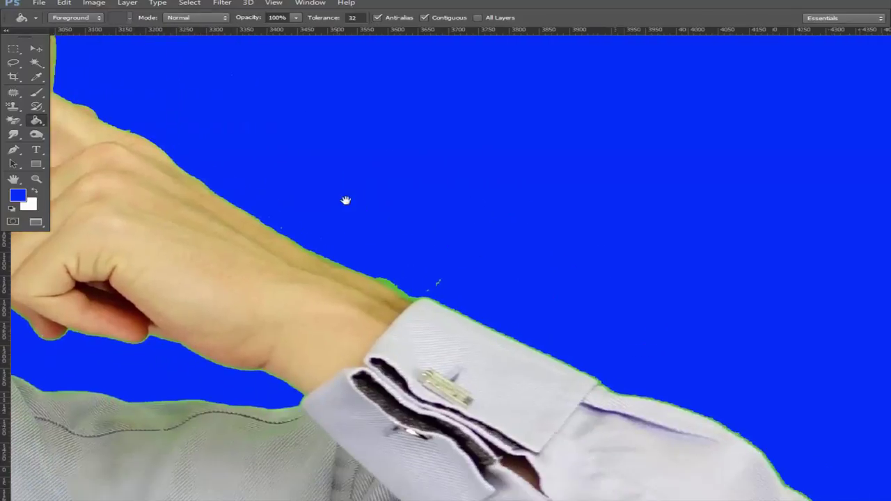
{"action": "left_click", "coordinate": [389, 285]}
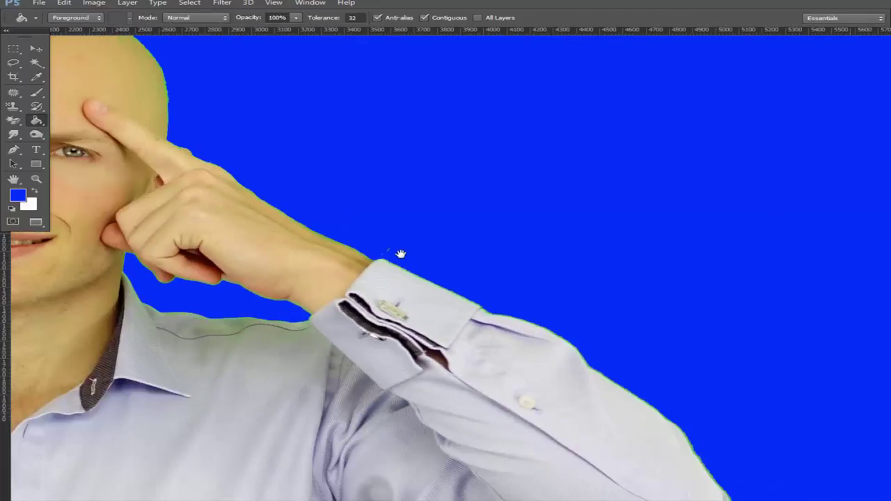
{"action": "scroll", "coordinate": [400, 253], "scroll_direction": "down", "scroll_amount": 2}
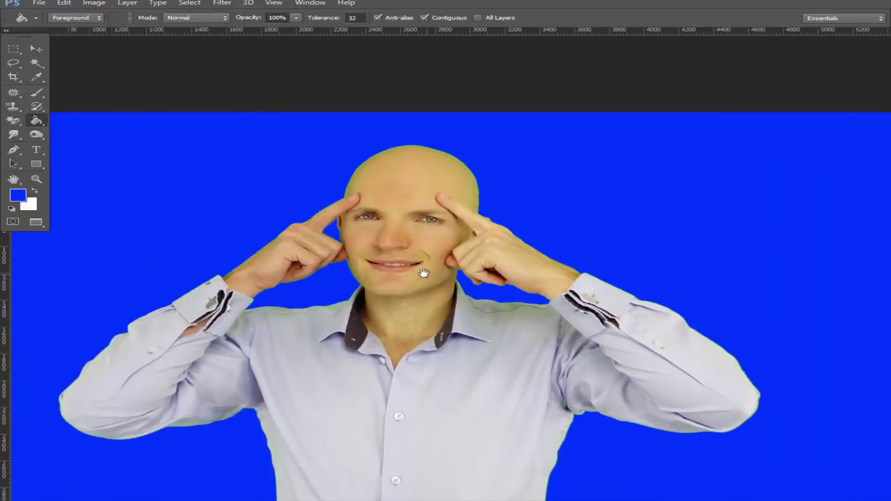
- Magic Wand the blue backdrop, then expand that selection with Select > Modify > Expand
{"action": "key", "text": "w"}
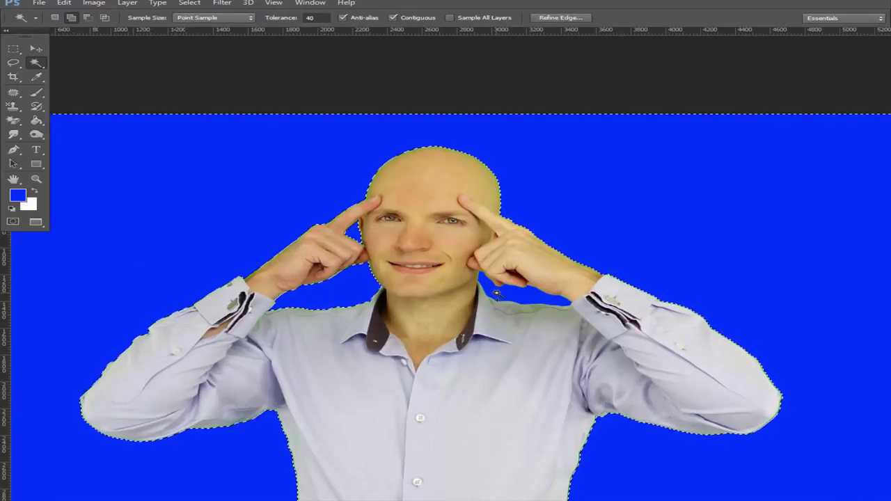
{"action": "mouse_move", "coordinate": [499, 294]}
{"action": "left_mouse_down"}
{"action": "mouse_move", "coordinate": [409, 253]}
{"action": "mouse_move", "coordinate": [484, 347]}
{"action": "left_mouse_up"}
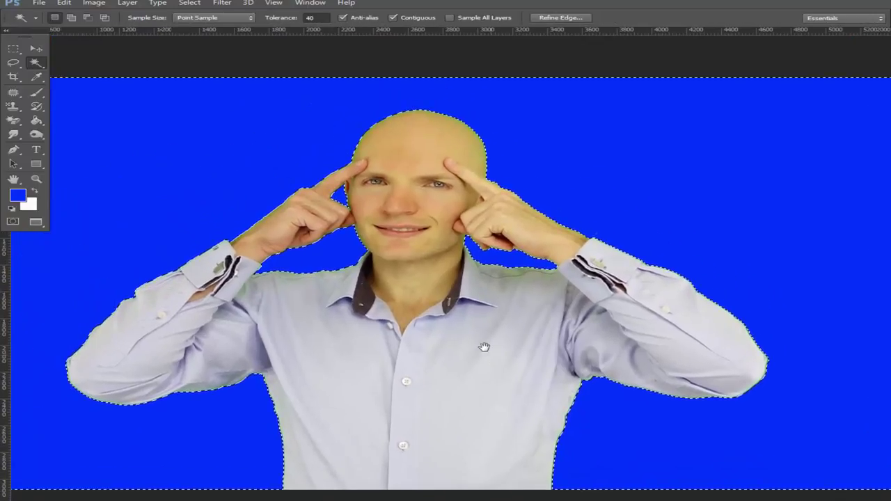
{"action": "key", "text": "g"}
{"action": "key", "text": "alt+s"}
{"action": "key", "text": "m"}
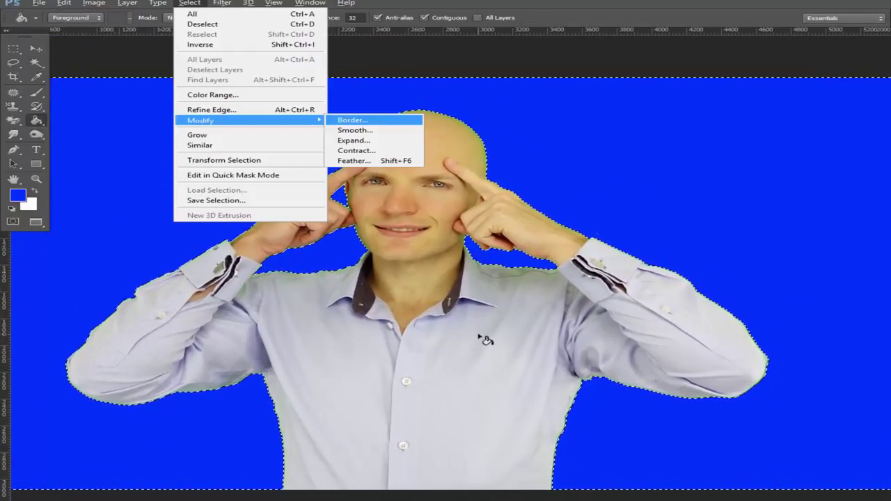
{"action": "key", "text": "e"}
{"action": "key", "text": "Return"}
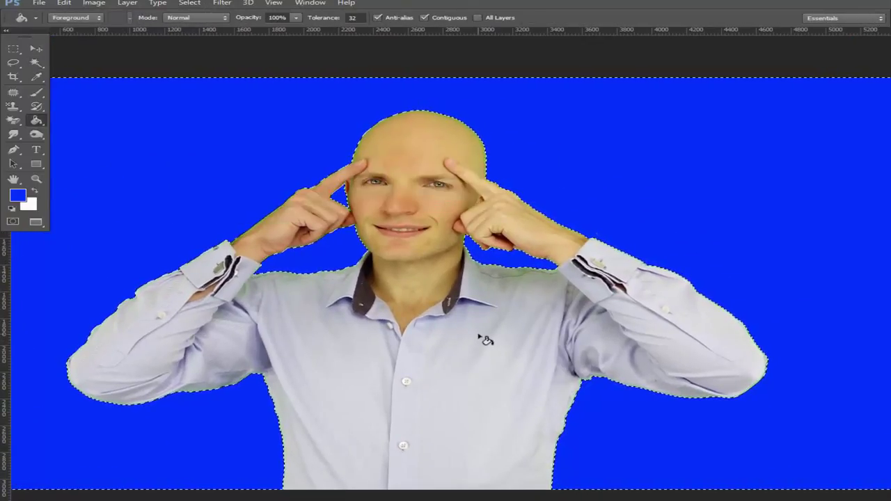
- Fill the selected edge band along the top of the head with blue
{"action": "left_click", "coordinate": [424, 155], "text": "ctrl"}
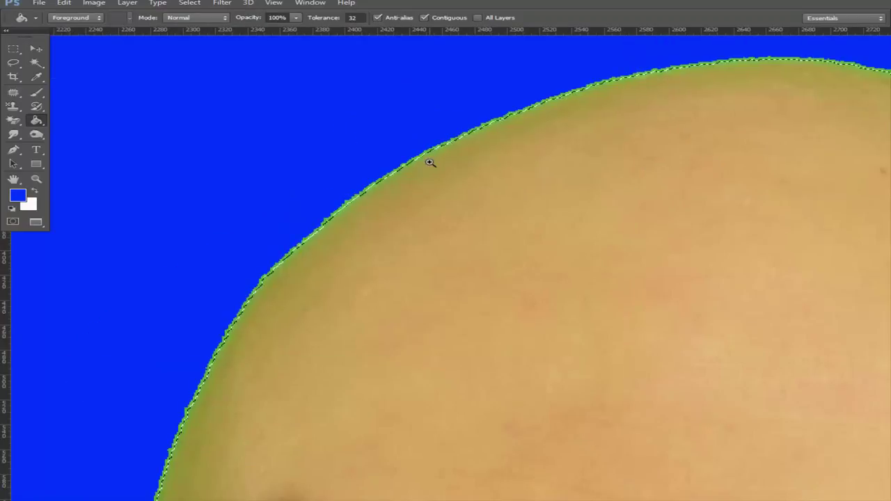
{"action": "left_click_drag", "start_coordinate": [651, 97], "coordinate": [411, 216]}
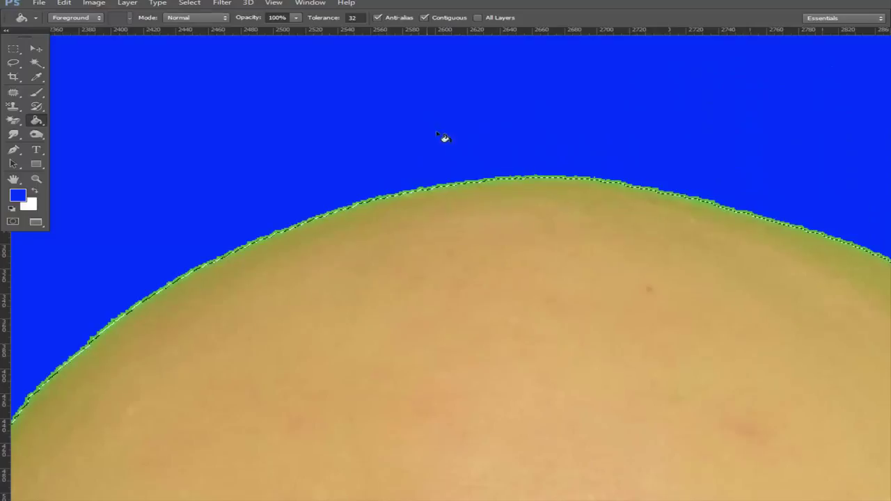
{"action": "left_click", "coordinate": [447, 187]}
- Fill the selected edge band along the back of the hand with blue
{"action": "scroll", "coordinate": [218, 202], "scroll_direction": "down", "scroll_amount": 2}
{"action": "scroll", "coordinate": [216, 136], "scroll_direction": "right", "scroll_amount": 5}
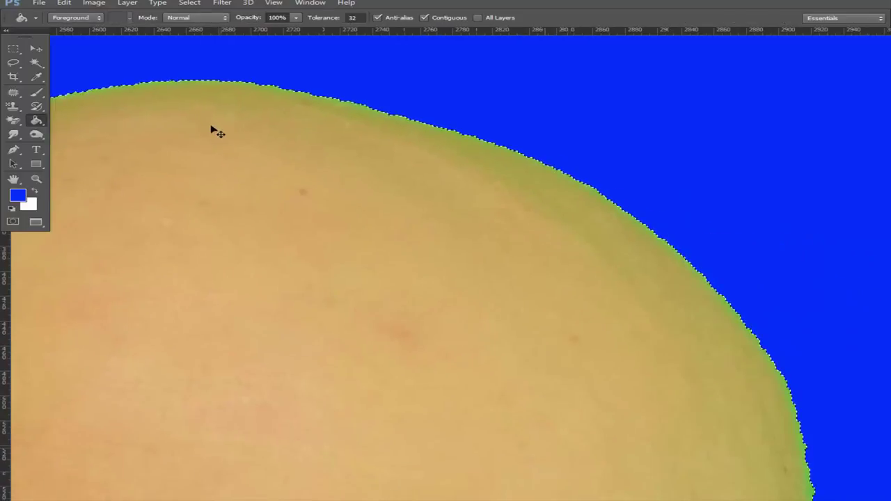
{"action": "scroll", "coordinate": [262, 83], "scroll_direction": "down", "scroll_amount": 3}
{"action": "scroll", "coordinate": [262, 187], "scroll_direction": "down", "scroll_amount": 2}
{"action": "scroll", "coordinate": [557, 322], "scroll_direction": "right", "scroll_amount": 2}
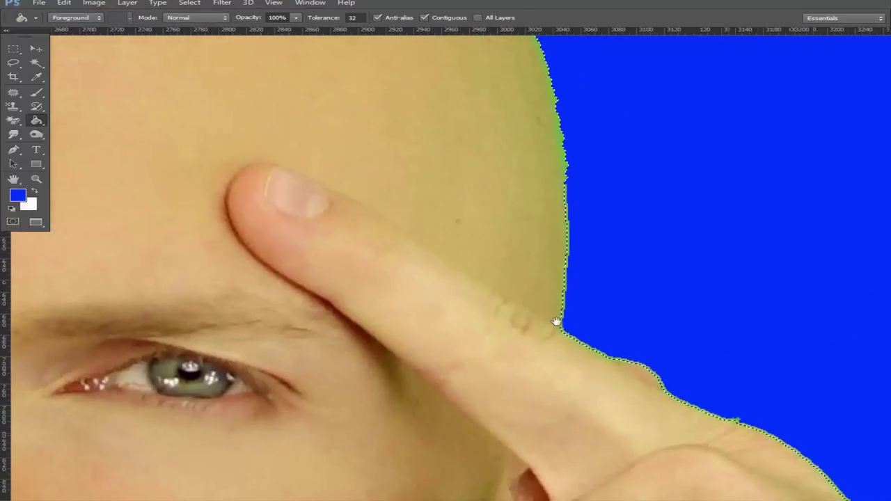
{"action": "scroll", "coordinate": [383, 151], "scroll_direction": "down", "scroll_amount": 2}
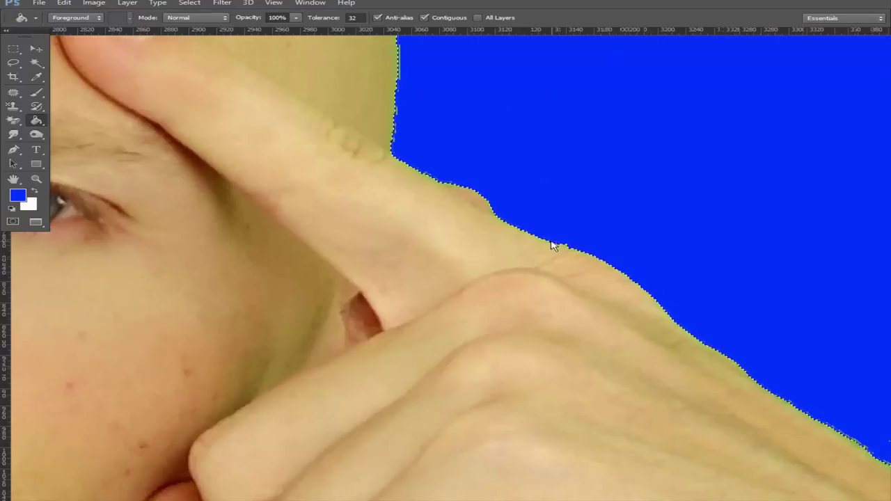
{"action": "left_click_drag", "start_coordinate": [467, 356], "coordinate": [250, 207]}
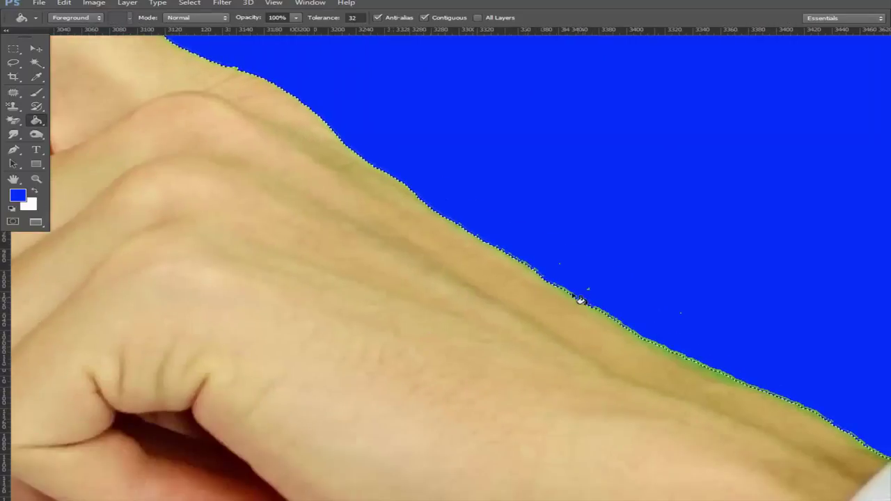
{"action": "left_click", "coordinate": [547, 278]}
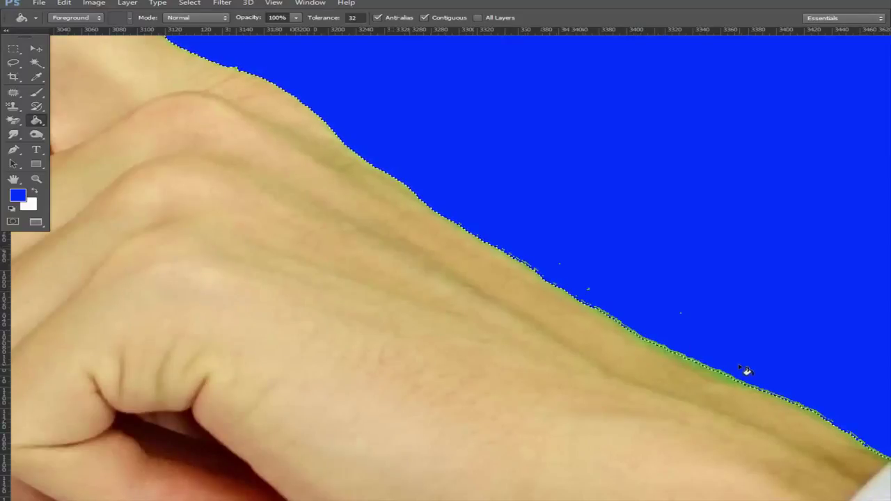
{"action": "scroll", "coordinate": [769, 412], "scroll_direction": "up", "scroll_amount": 2}
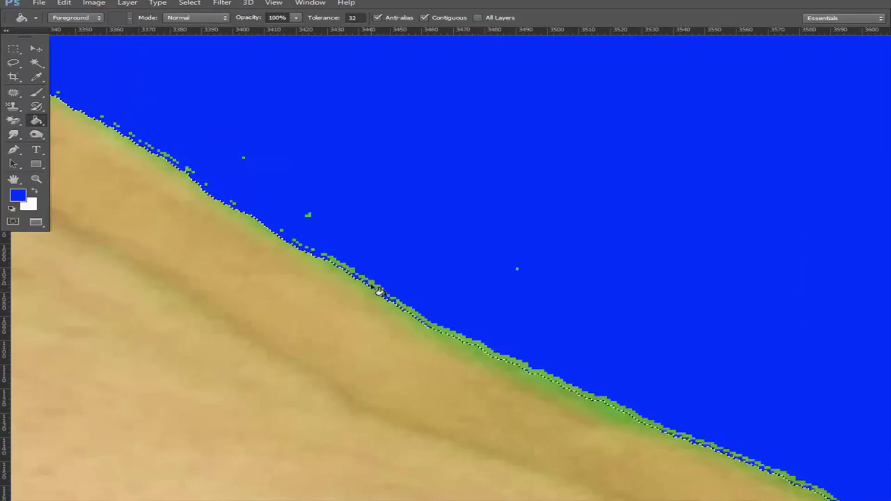
- Fill the green fringe pixels and a stray speck along the hand edge with blue
{"action": "left_click", "coordinate": [352, 273]}
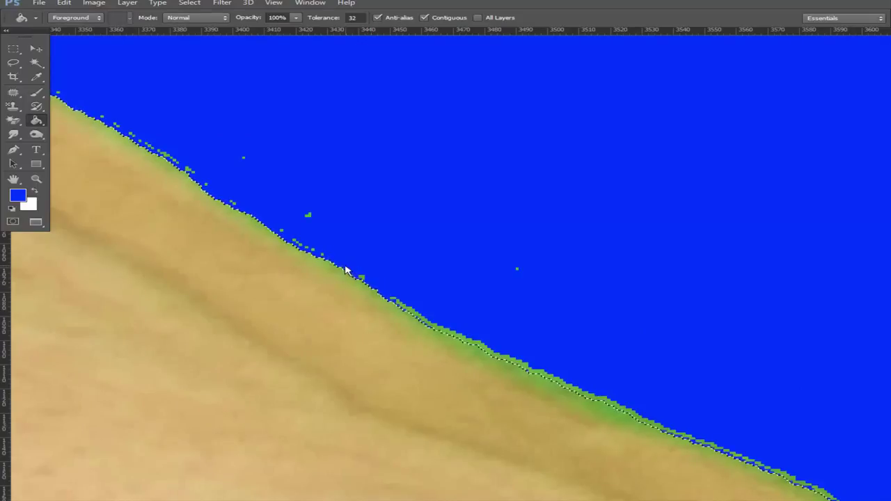
{"action": "left_click", "coordinate": [309, 217]}
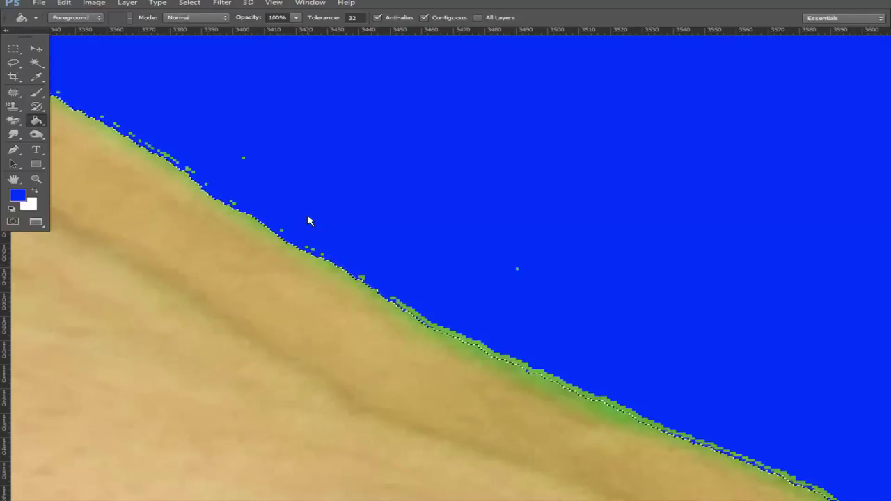
{"action": "left_click", "coordinate": [407, 311]}
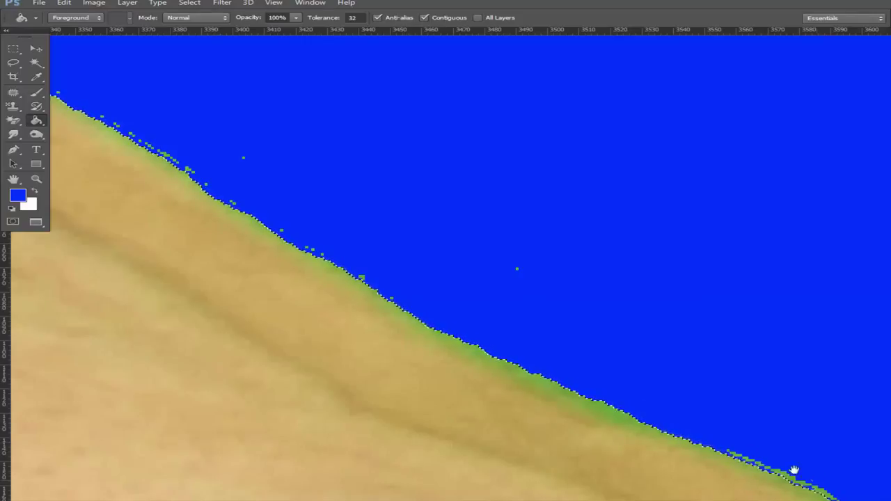
- Fill the remaining green fringe further along the edge toward the sleeve with blue
{"action": "left_click_drag", "start_coordinate": [796, 472], "coordinate": [367, 298]}
{"action": "left_click", "coordinate": [367, 299]}
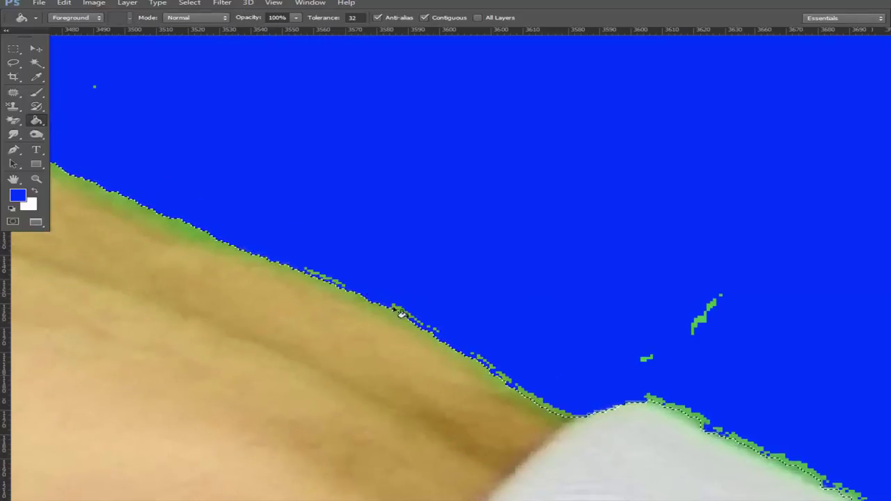
{"action": "left_click", "coordinate": [566, 397]}
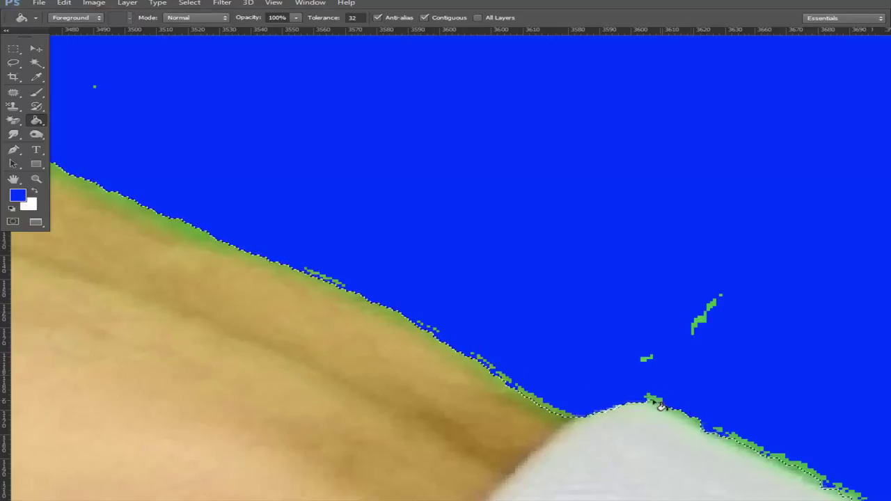
{"action": "left_click_drag", "start_coordinate": [757, 443], "coordinate": [301, 294]}
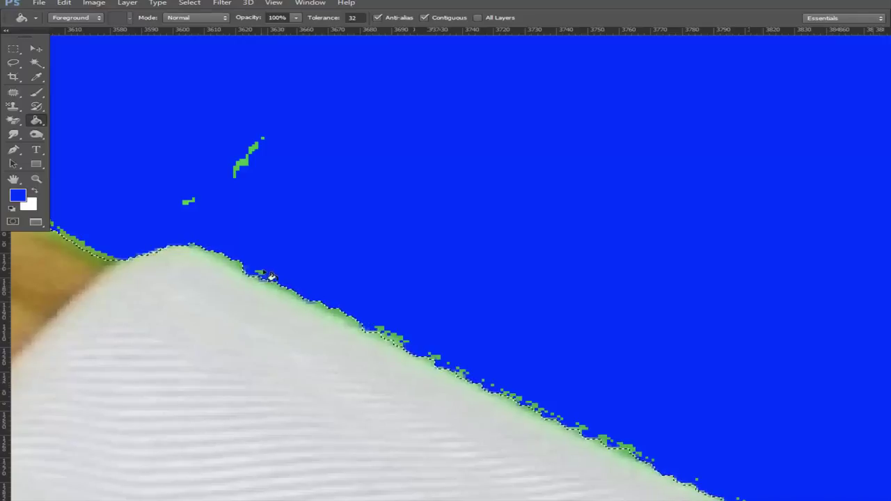
{"action": "key", "text": "ctrl+minus"}
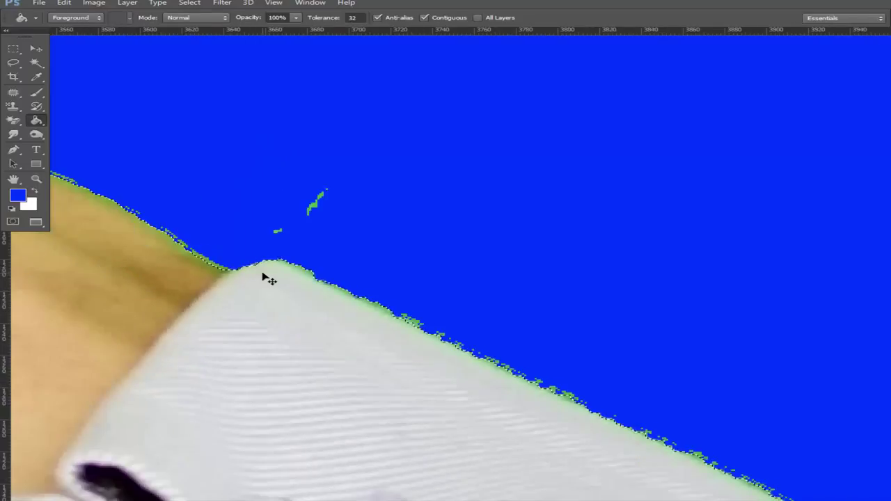
{"action": "key", "text": "ctrl+minus"}
{"action": "key", "text": "ctrl+minus"}
- Fill the green gap beside the ear and the fringe along the hand with blue
{"action": "left_click_drag", "start_coordinate": [262, 280], "coordinate": [376, 369]}
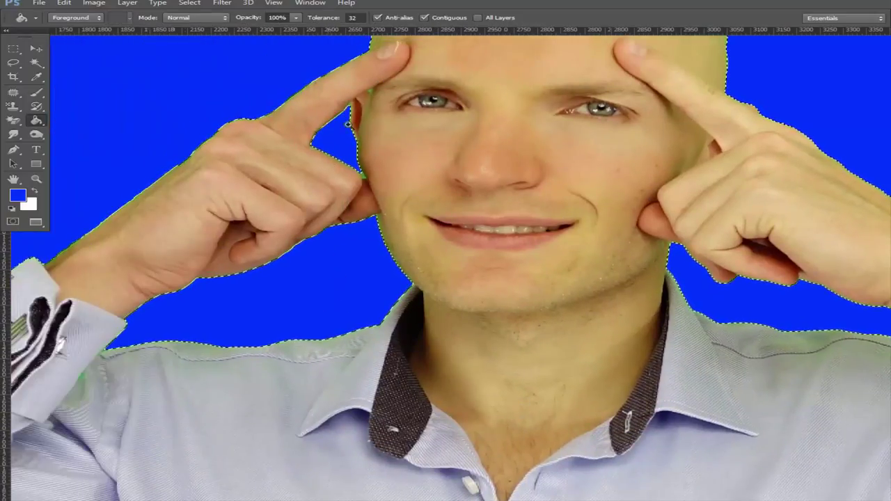
{"action": "scroll", "coordinate": [350, 126], "scroll_direction": "up", "scroll_amount": 4}
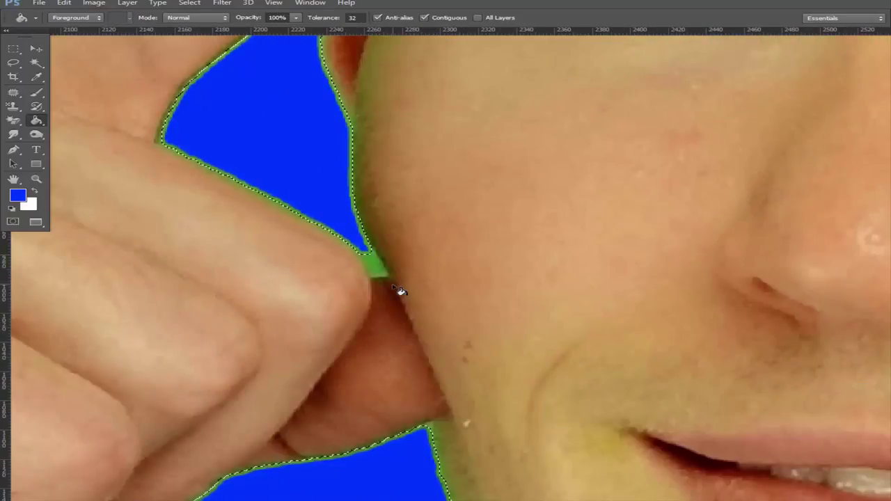
{"action": "left_click", "coordinate": [376, 268]}
{"action": "left_click", "coordinate": [341, 241]}
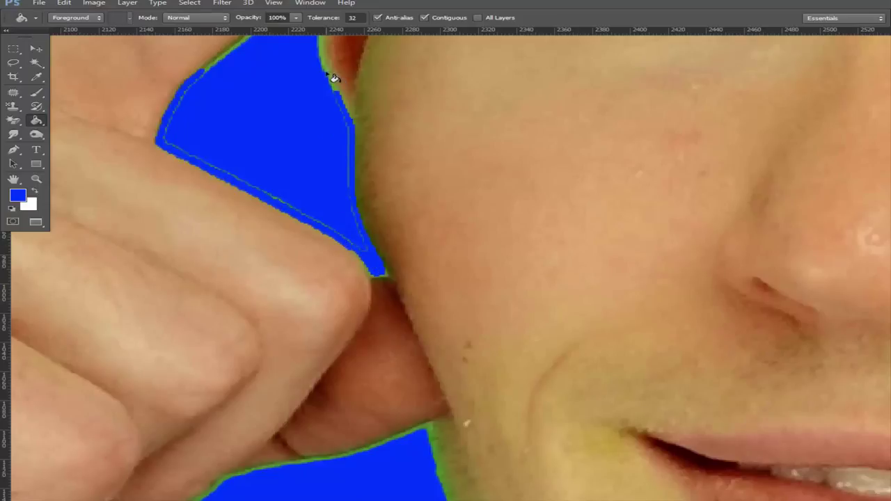
- Fill the upper hand fringe and thin green lines blue, undoing a stray fingertip fill
{"action": "scroll", "coordinate": [335, 78], "scroll_direction": "up", "scroll_amount": 2}
{"action": "scroll", "coordinate": [351, 125], "scroll_direction": "up", "scroll_amount": 2}
{"action": "left_click", "coordinate": [350, 126]}
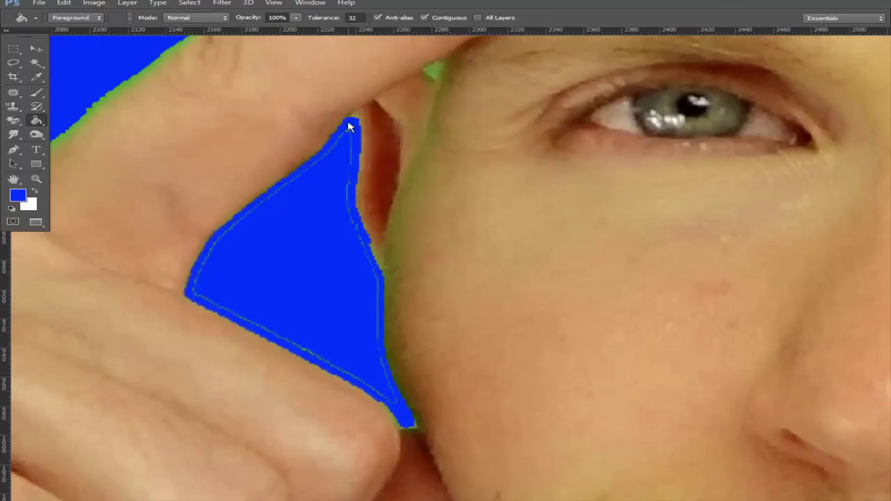
{"action": "left_click", "coordinate": [434, 71]}
{"action": "key", "text": "ctrl+z"}
{"action": "left_click", "coordinate": [352, 133]}
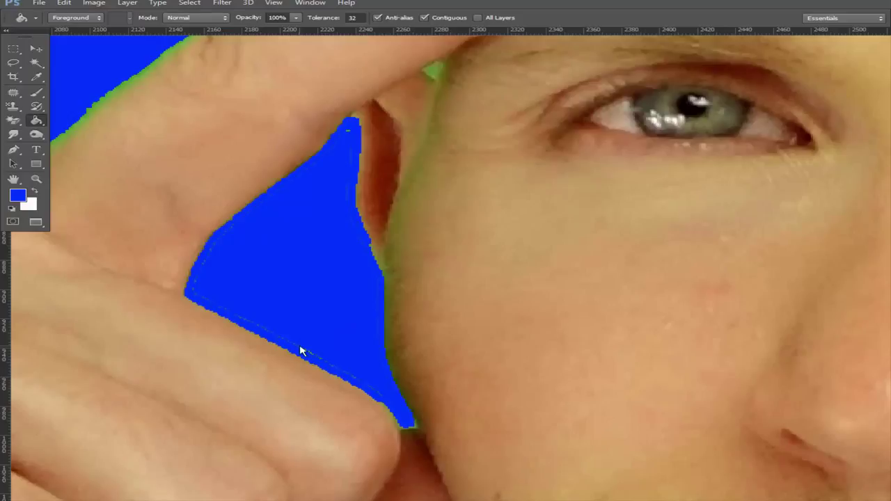
{"action": "key", "text": "ctrl+0"}
{"action": "key", "text": "w"}
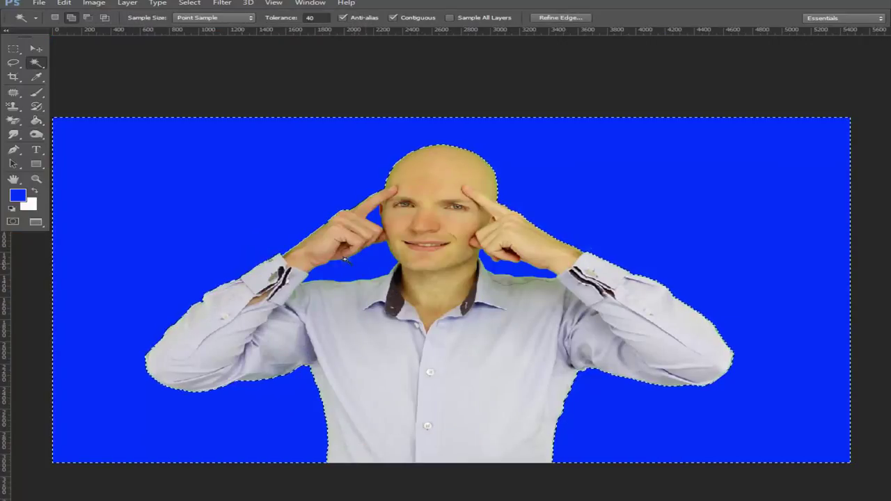
- Expand the blue backdrop selection by 2 pixels using Select > Modify > Expand
{"action": "scroll", "coordinate": [394, 258], "scroll_direction": "up", "scroll_amount": 5}
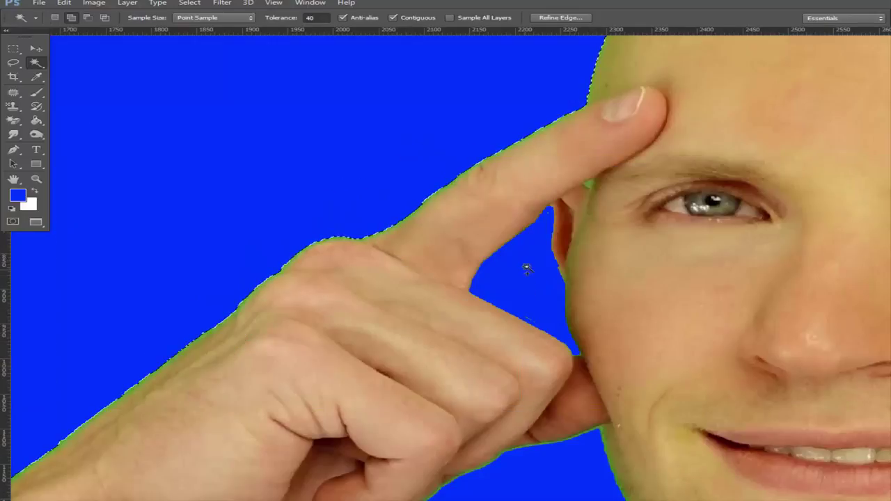
{"action": "left_click_drag", "start_coordinate": [534, 265], "coordinate": [255, 112]}
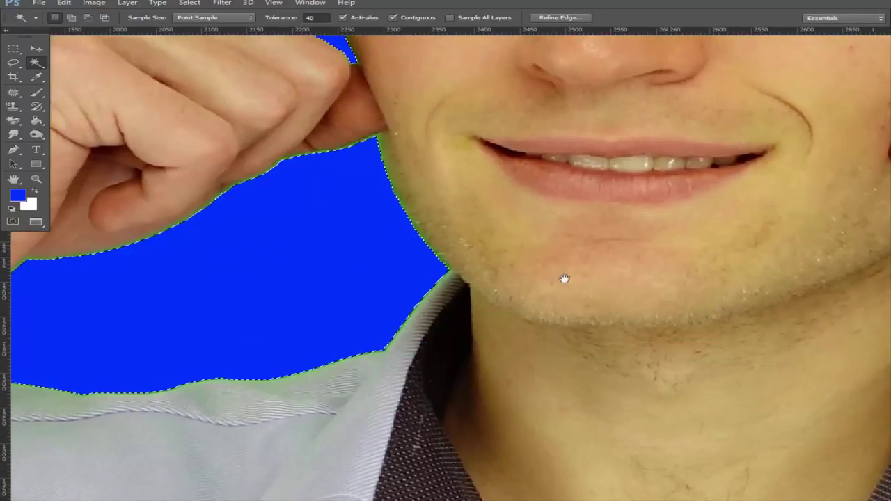
{"action": "left_click_drag", "start_coordinate": [565, 278], "coordinate": [330, 248]}
{"action": "scroll", "coordinate": [636, 225], "scroll_direction": "down", "scroll_amount": 5}
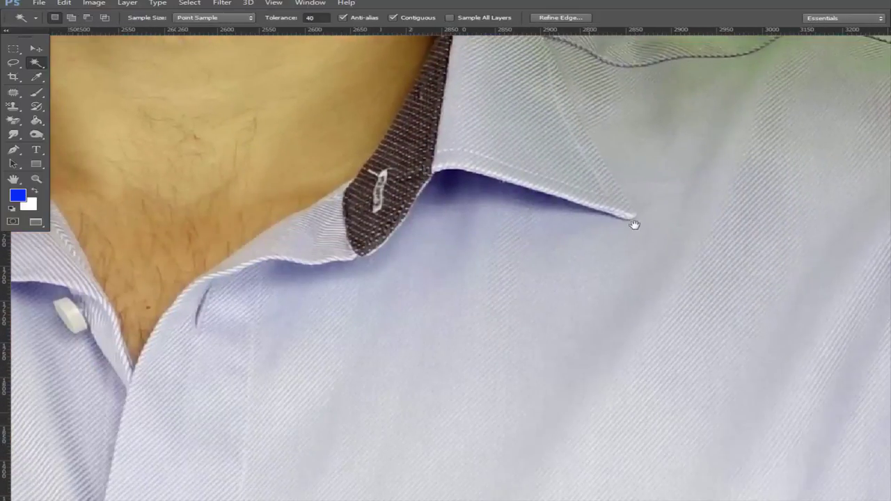
{"action": "key", "text": "ctrl+0"}
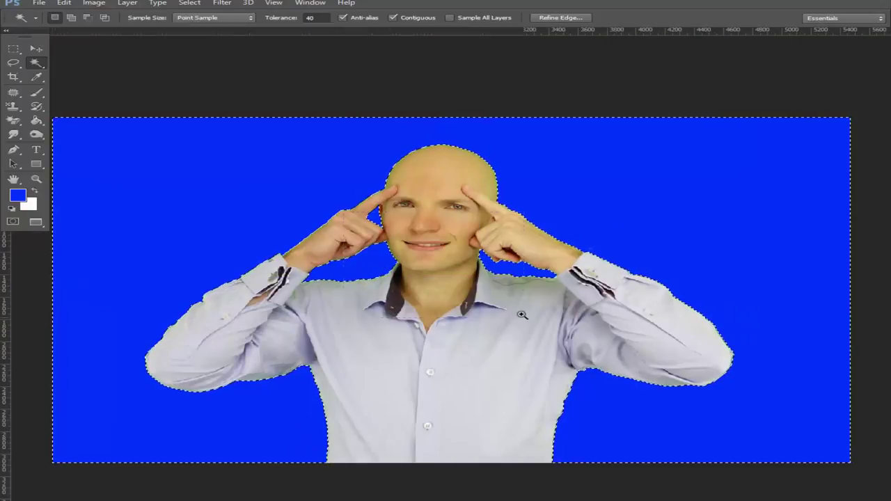
{"action": "key", "text": "ctrl+1"}
{"action": "left_click", "coordinate": [223, 3]}
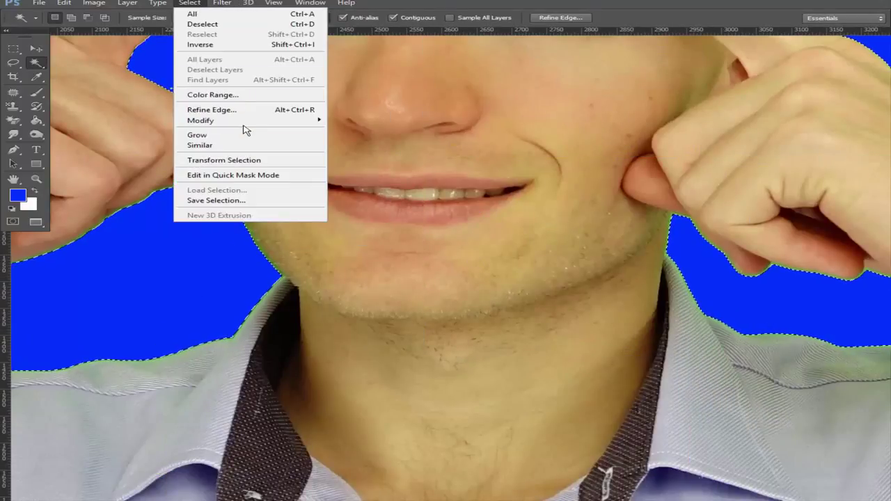
{"action": "mouse_move", "coordinate": [200, 120]}
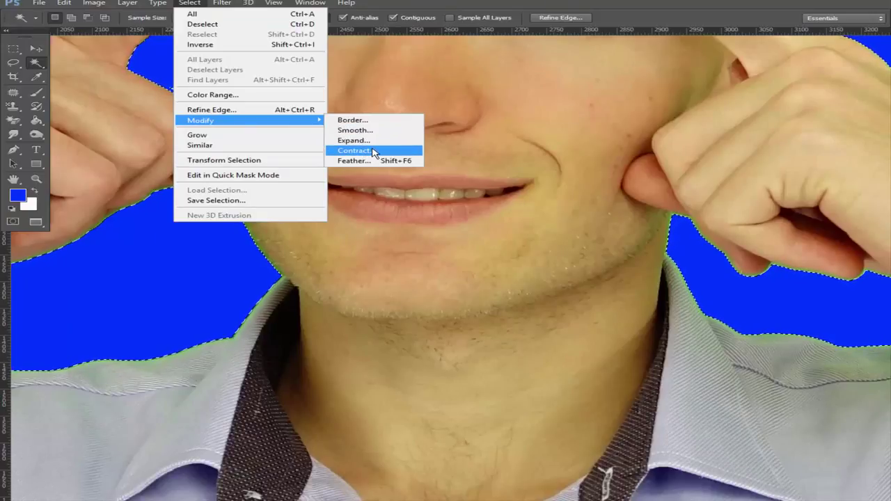
{"action": "left_click", "coordinate": [373, 141]}
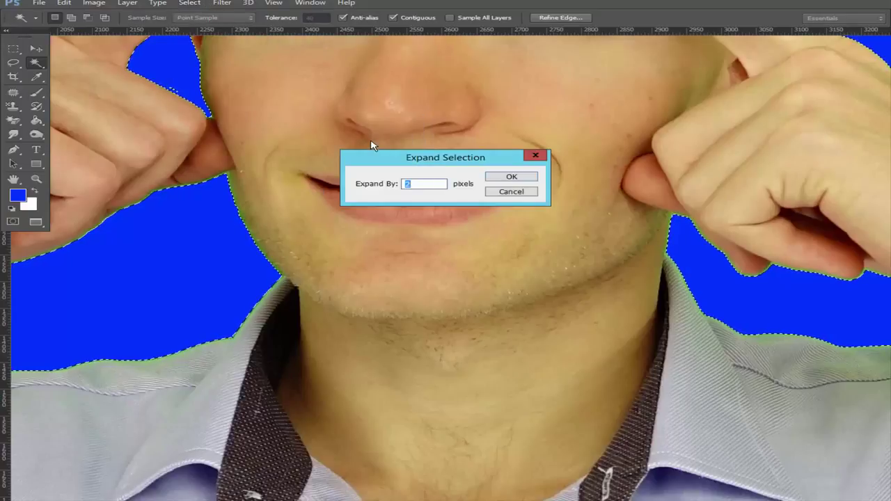
{"action": "key", "text": "Return"}
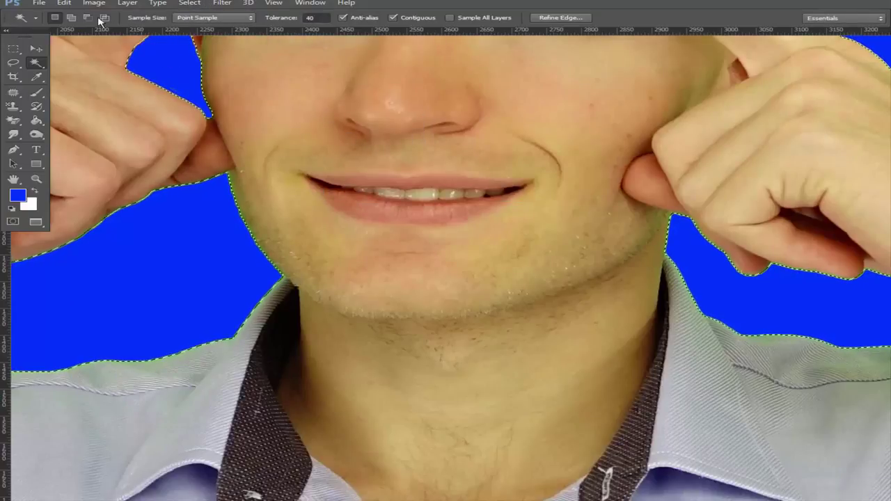
- Content-aware fill the 2-pixel expanded background selection to remove the green fringes
{"action": "left_click", "coordinate": [64, 3]}
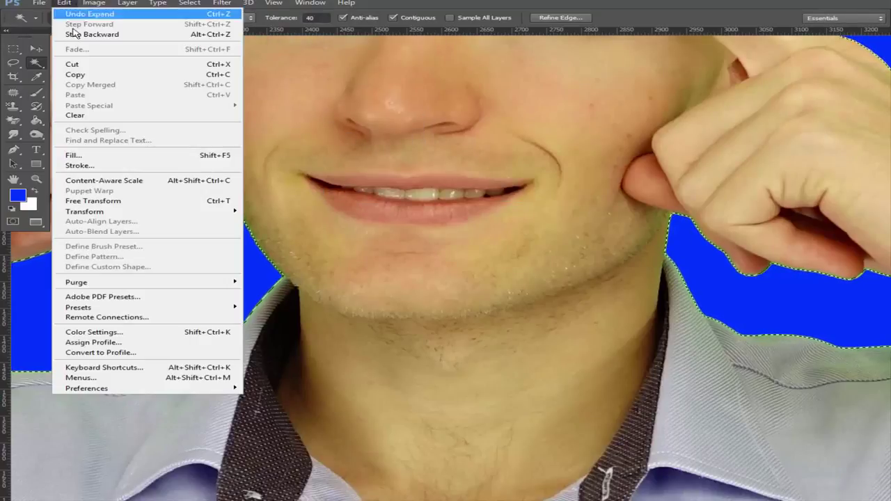
{"action": "left_click", "coordinate": [87, 155]}
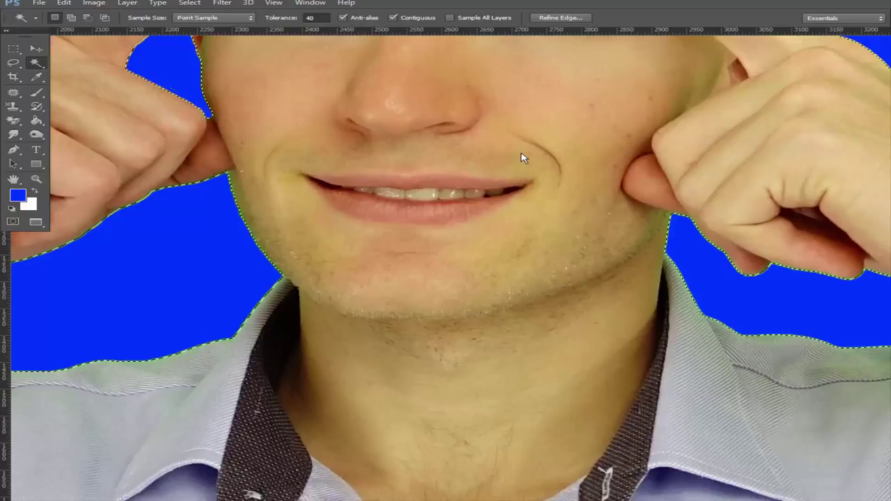
{"action": "key", "text": "alt+BackSpace"}
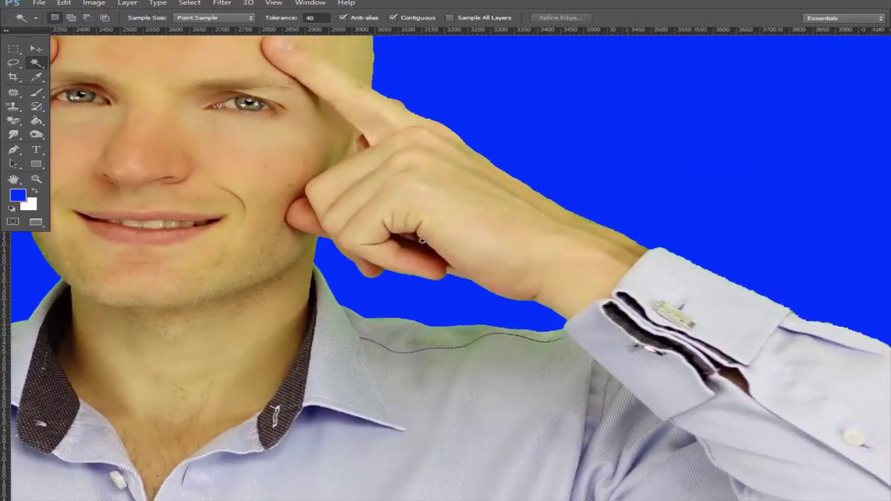
- Check the cuff and sleeve edges, then deselect everything with Ctrl+D
{"action": "scroll", "coordinate": [772, 338], "scroll_direction": "up", "scroll_amount": 3}
{"action": "scroll", "coordinate": [334, 324], "scroll_direction": "up", "scroll_amount": 2}
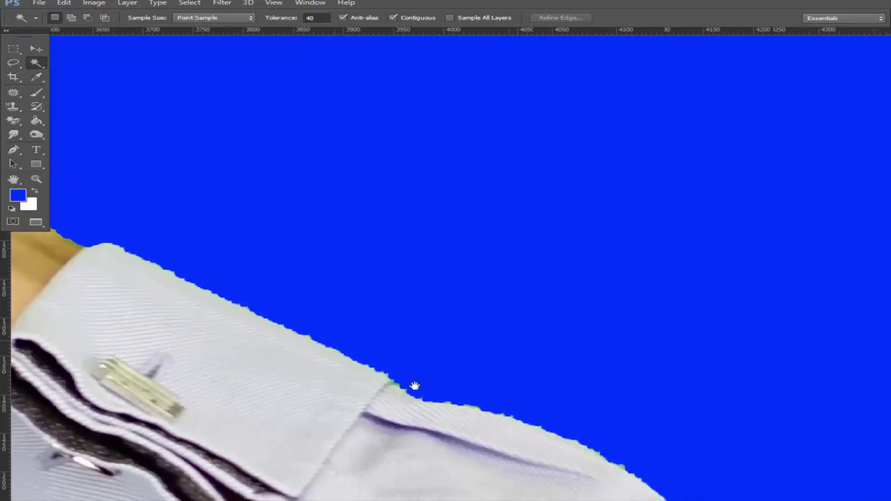
{"action": "left_click_drag", "start_coordinate": [415, 385], "coordinate": [364, 328]}
{"action": "left_click", "coordinate": [373, 337]}
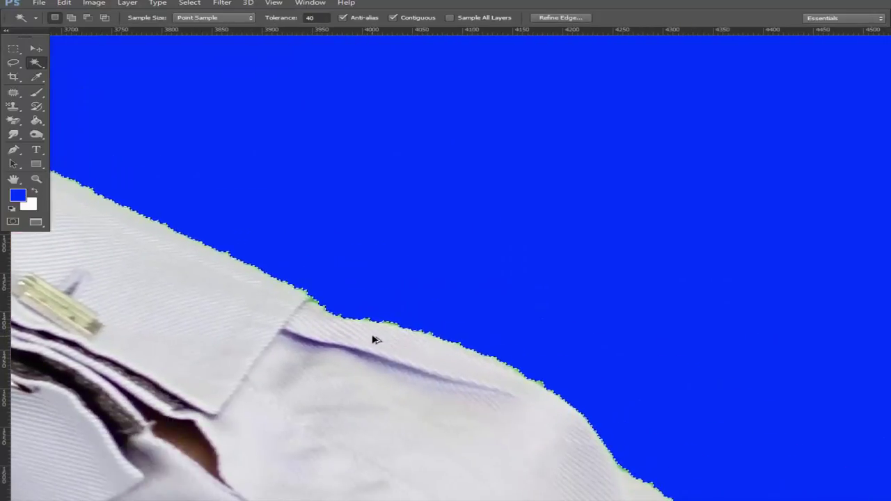
{"action": "key", "text": "ctrl+d"}
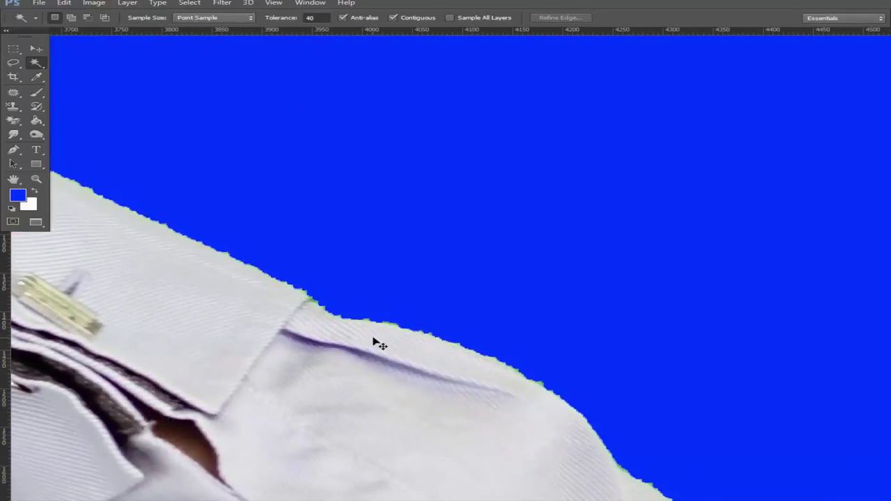
{"action": "left_click", "coordinate": [373, 340]}
{"action": "left_click_drag", "start_coordinate": [388, 346], "coordinate": [161, 286]}
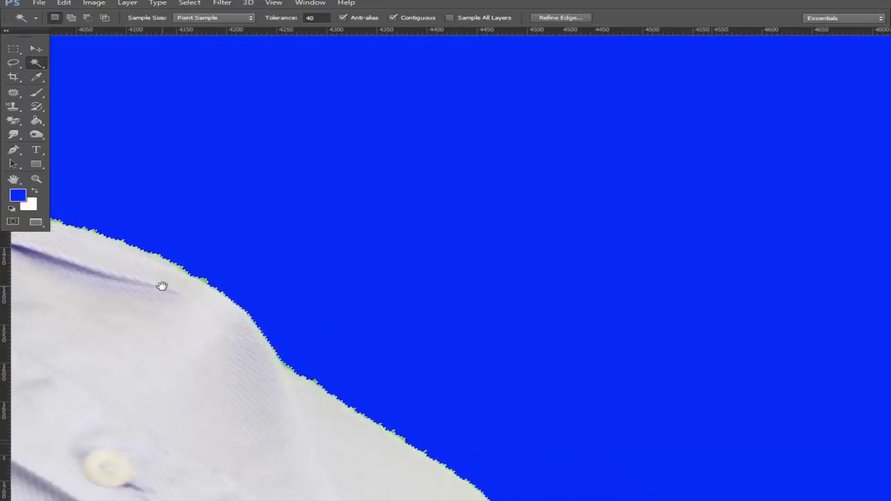
{"action": "key", "text": "ctrl+0"}
{"action": "key", "text": "ctrl+d"}
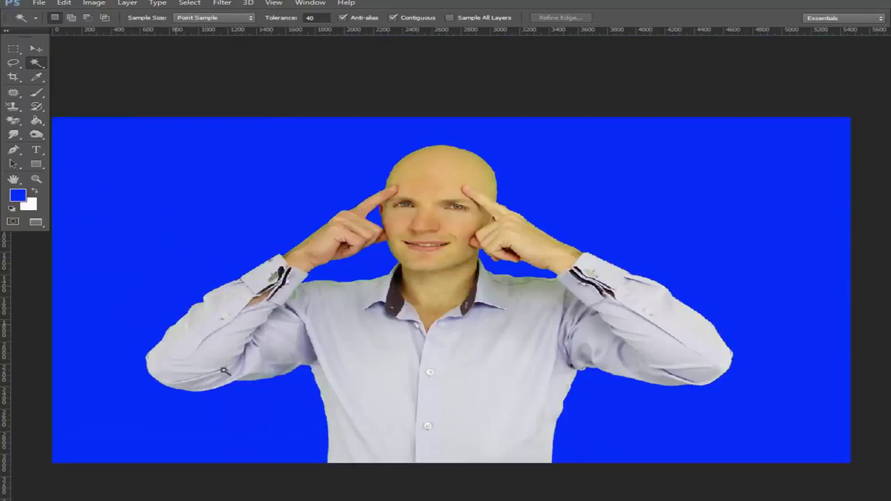
- Set the foreground colour to bright yellow #ffff00
{"action": "left_click", "coordinate": [28, 196]}
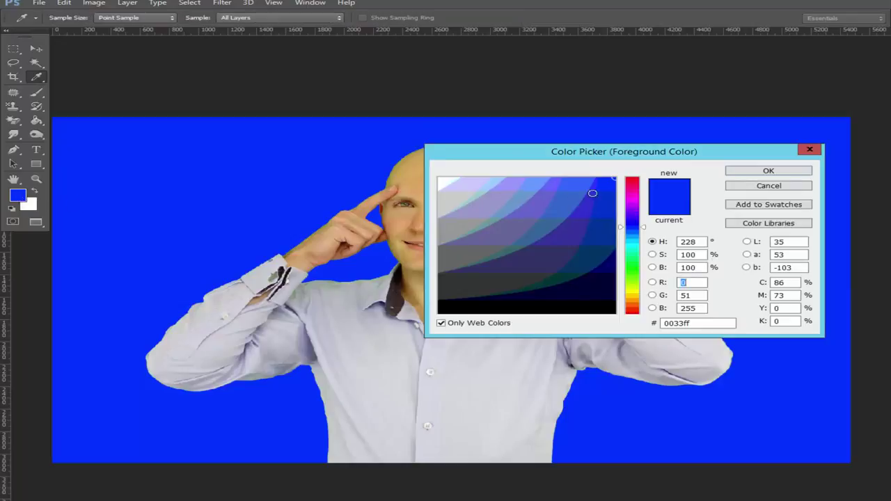
{"action": "left_click", "coordinate": [646, 257]}
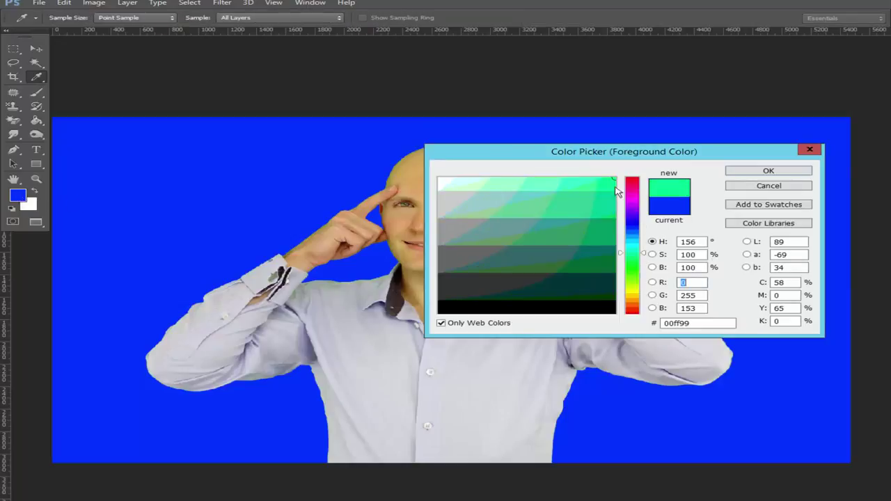
{"action": "left_click_drag", "start_coordinate": [638, 284], "coordinate": [636, 280]}
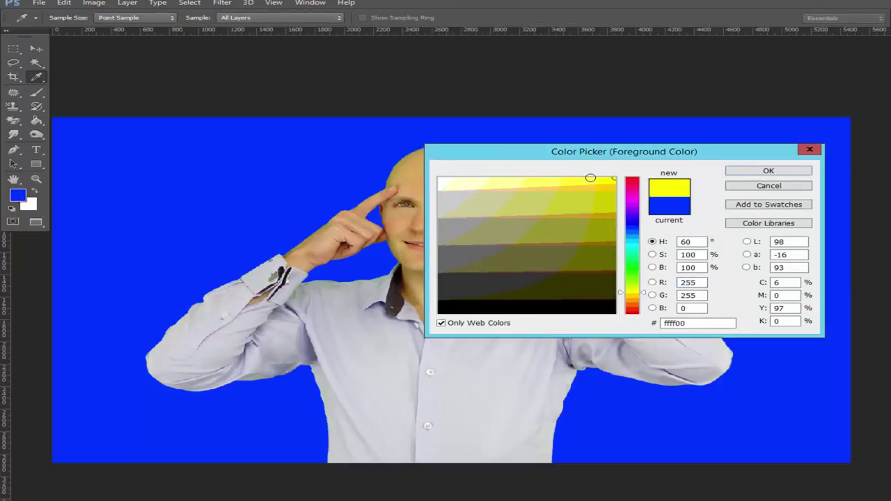
{"action": "left_click", "coordinate": [751, 174]}
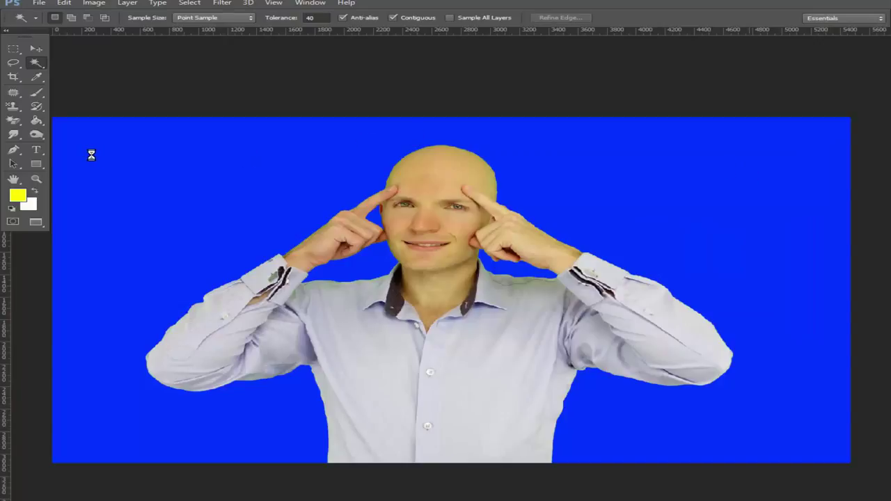
- Paint-bucket the blue backdrop and the pockets beside the neck and hands yellow
{"action": "left_click", "coordinate": [36, 120]}
{"action": "left_click", "coordinate": [280, 220]}
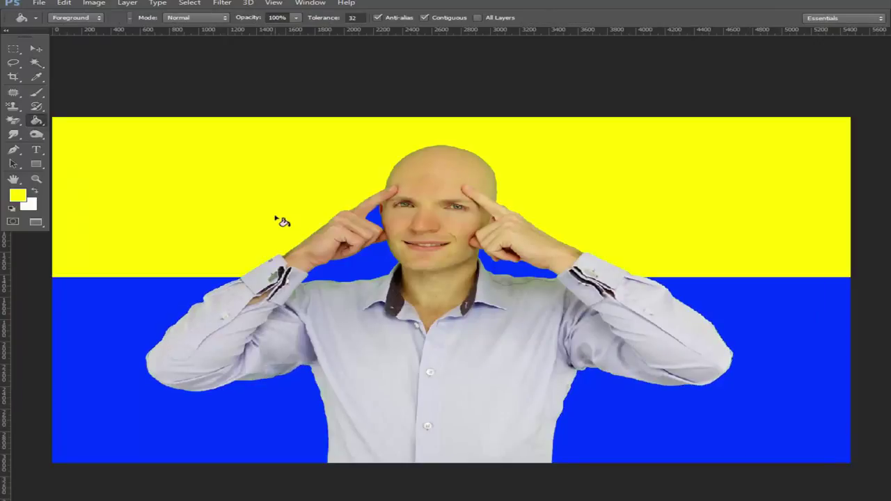
{"action": "left_click", "coordinate": [356, 272]}
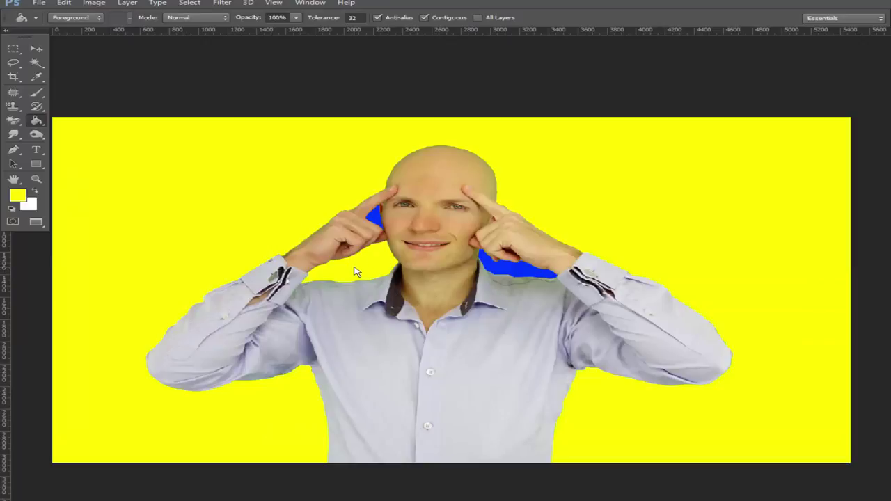
{"action": "left_click", "coordinate": [383, 225]}
{"action": "left_click", "coordinate": [514, 274]}
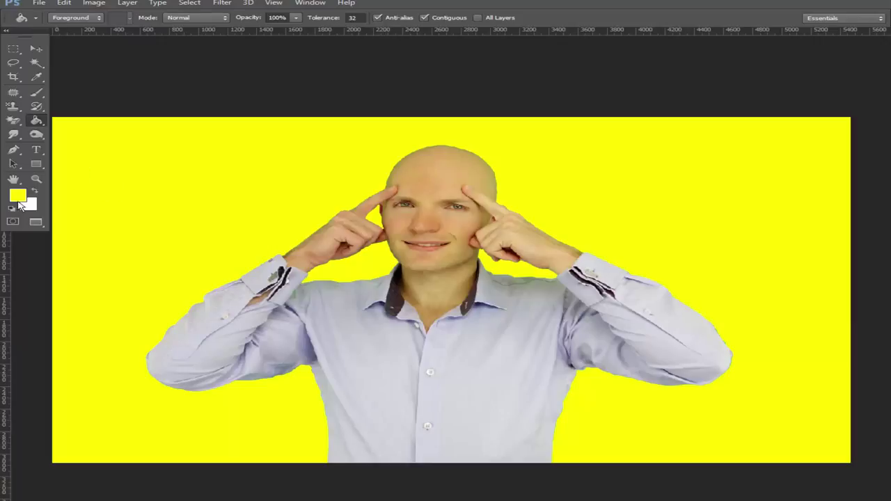
{"action": "left_click", "coordinate": [17, 198]}
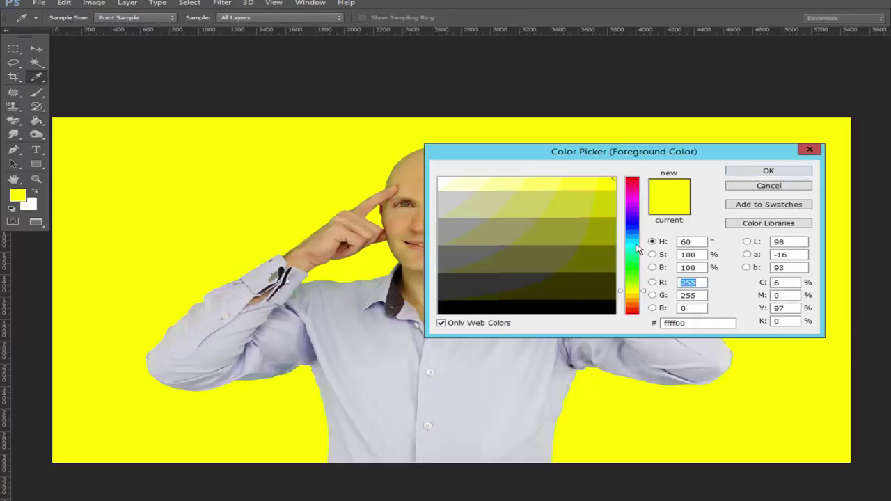
- Set the foreground colour to red ff0033 and fill the yellow backdrop and slivers by the neck and fingers
{"action": "left_click", "coordinate": [635, 183]}
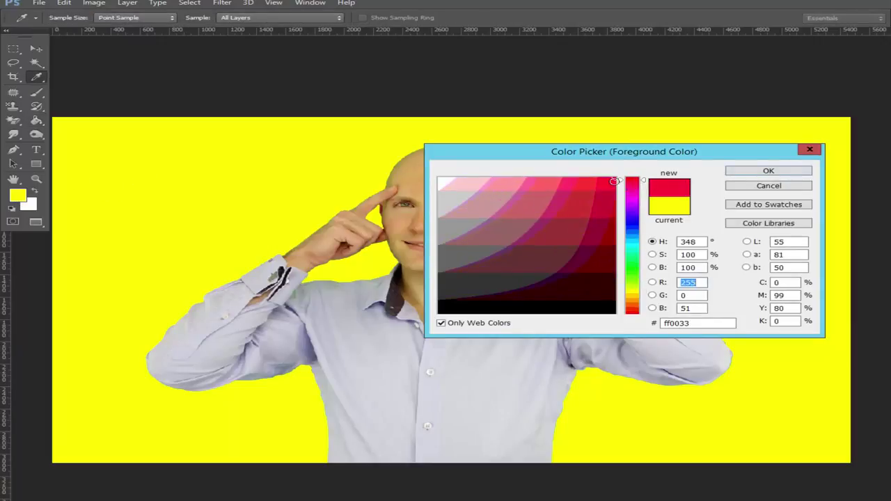
{"action": "left_click", "coordinate": [769, 171]}
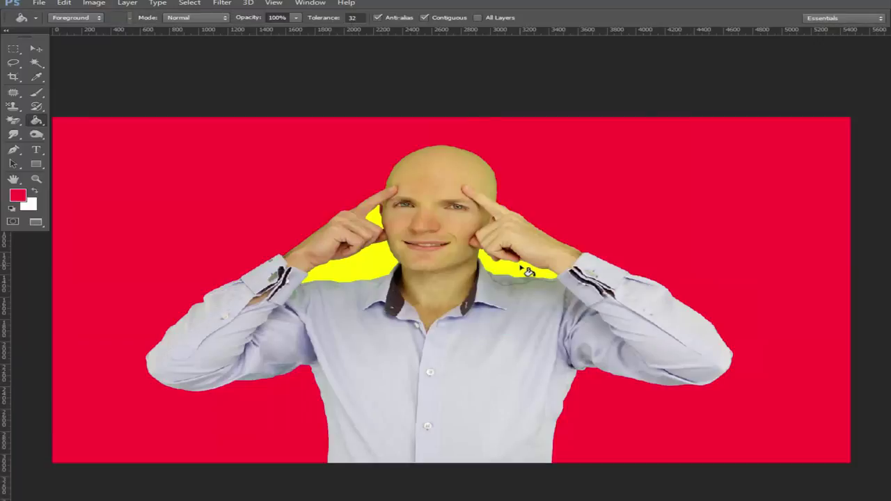
{"action": "left_click", "coordinate": [526, 271]}
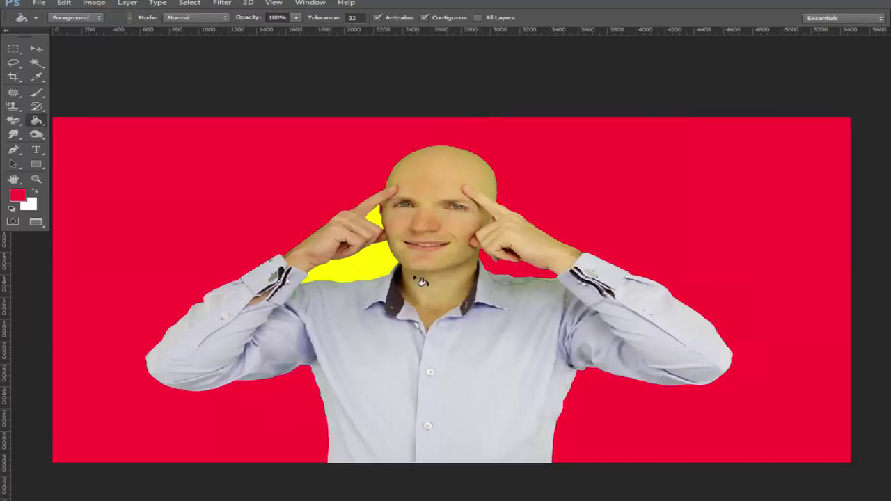
{"action": "left_click", "coordinate": [366, 273]}
{"action": "left_click", "coordinate": [374, 218]}
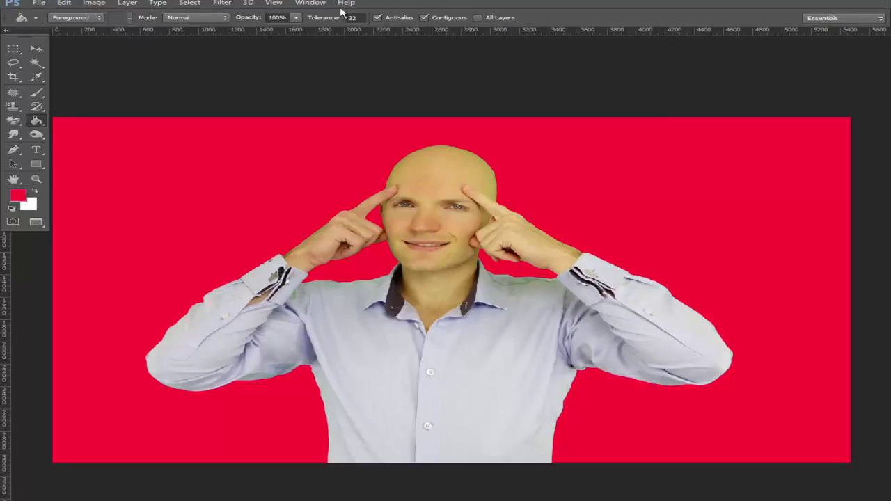
{"action": "left_click", "coordinate": [310, 3]}
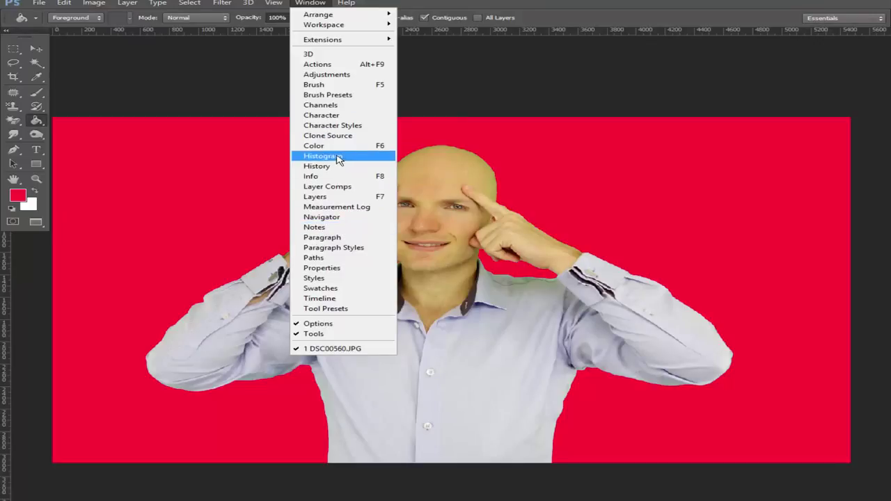
- Revert the photo to the original DSC00560.JPG snapshot with its green background
{"action": "left_click", "coordinate": [332, 166]}
{"action": "scroll", "coordinate": [849, 184], "scroll_direction": "up", "scroll_amount": 3}
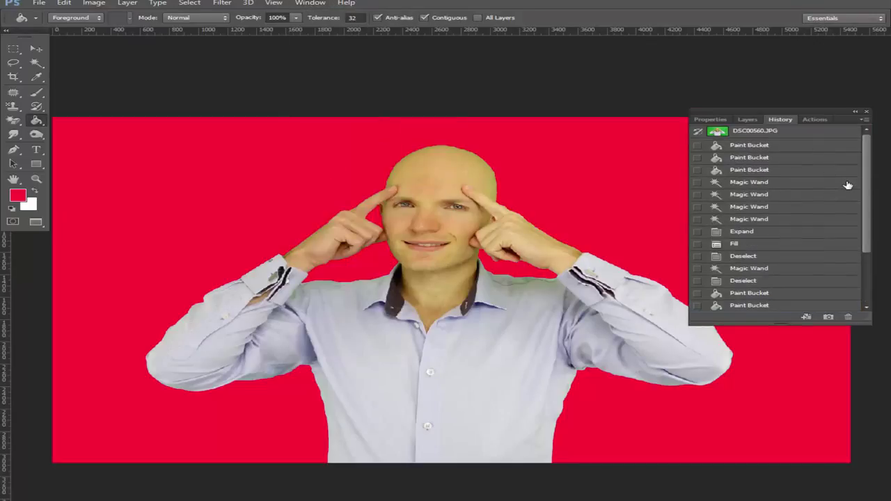
{"action": "left_click", "coordinate": [780, 132]}
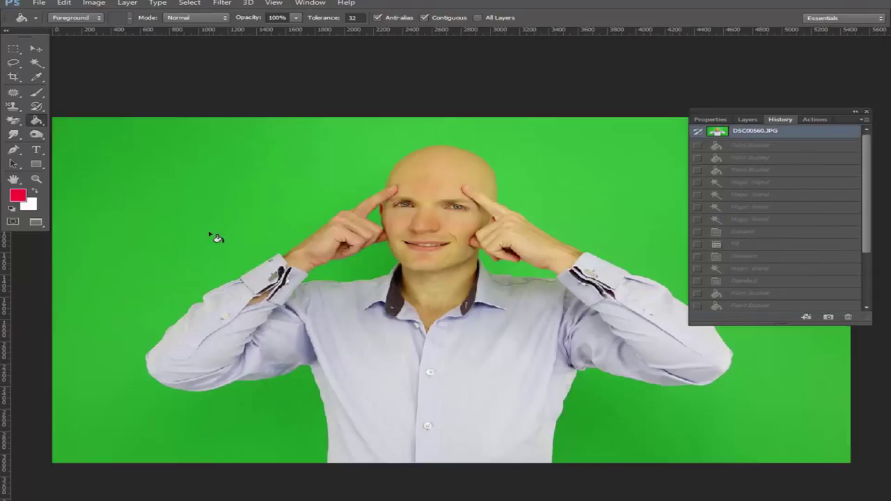
- Fill the green background red, including patches beside both hands and specks by the lower shirt
{"action": "left_click", "coordinate": [358, 263]}
{"action": "left_click", "coordinate": [306, 279]}
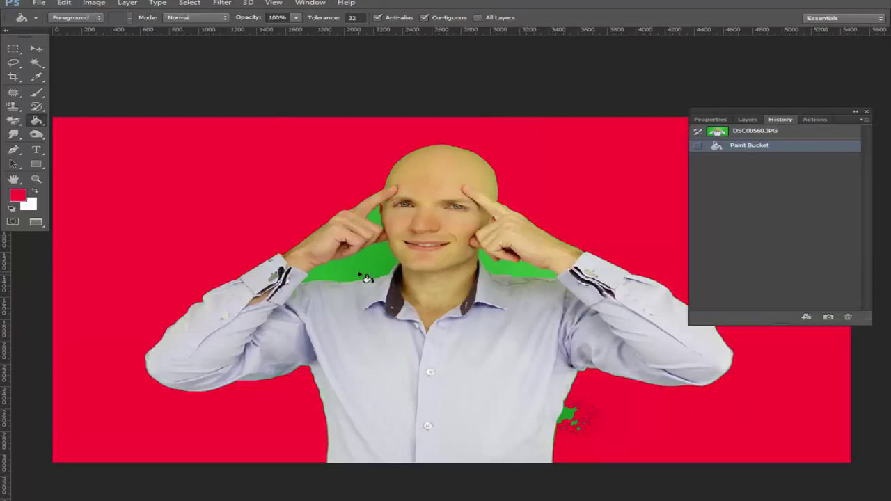
{"action": "left_click", "coordinate": [378, 219]}
{"action": "left_click", "coordinate": [528, 271]}
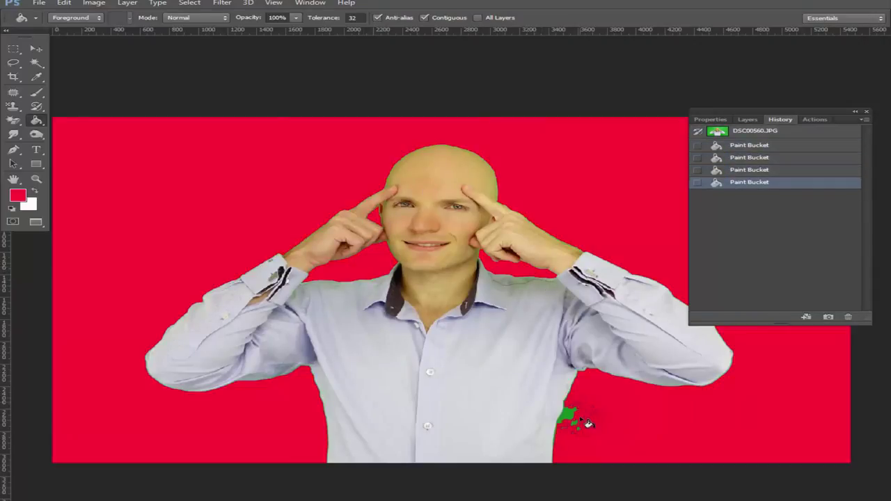
{"action": "left_click", "coordinate": [569, 417]}
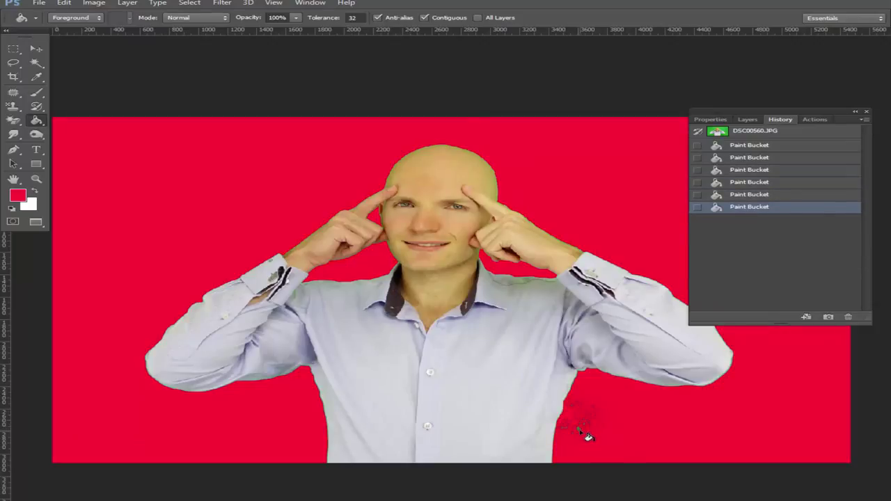
{"action": "left_click", "coordinate": [514, 271]}
{"action": "left_click", "coordinate": [564, 227]}
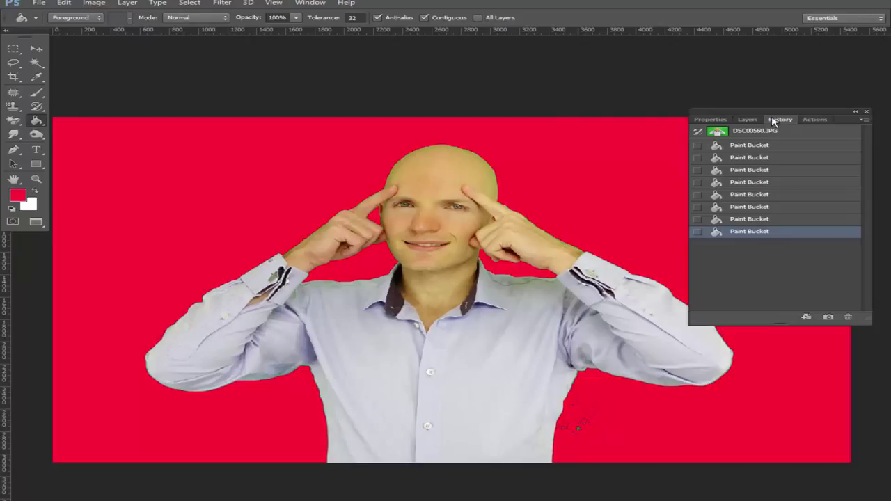
{"action": "left_click", "coordinate": [747, 119]}
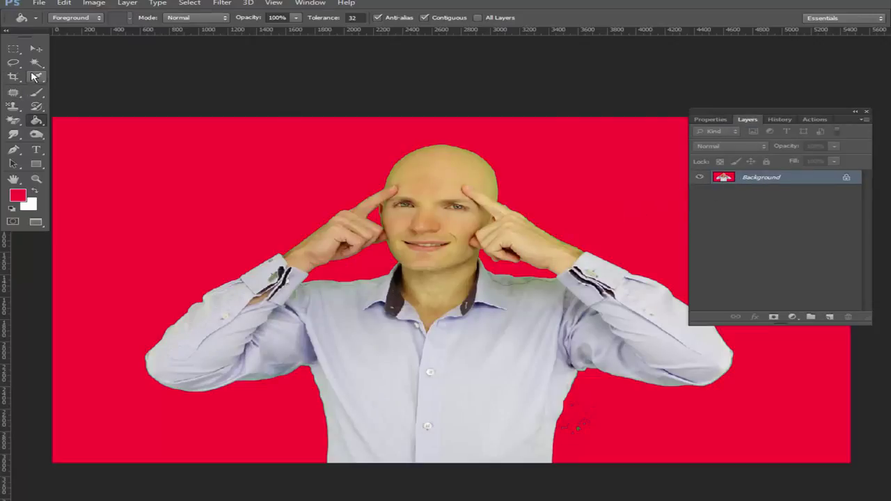
- Select the red backdrop around the man with the Magic Wand
{"action": "left_click", "coordinate": [36, 63]}
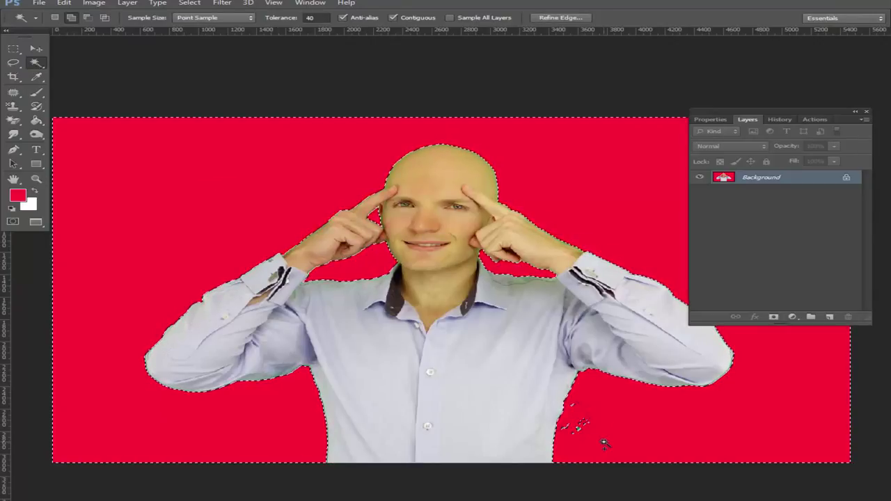
{"action": "left_click", "coordinate": [13, 62]}
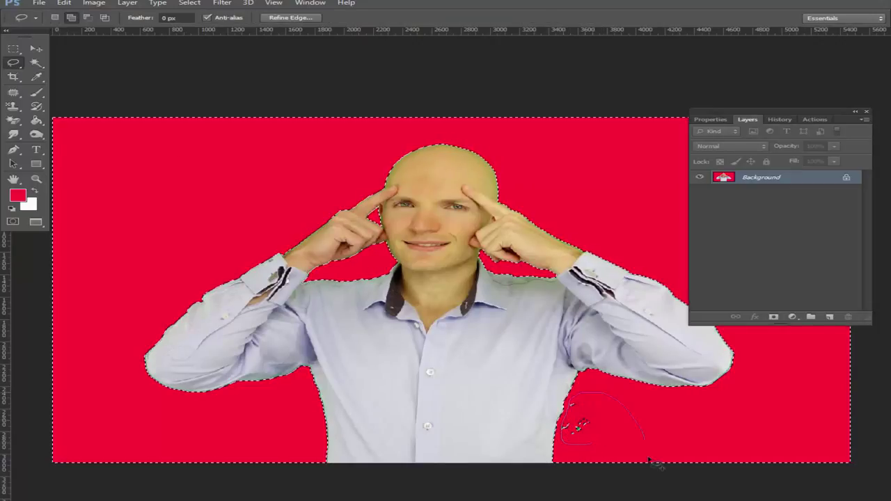
{"action": "left_click_drag", "start_coordinate": [655, 463], "coordinate": [344, 404]}
{"action": "mouse_move", "coordinate": [278, 296]}
{"action": "left_mouse_down"}
{"action": "mouse_move", "coordinate": [428, 293]}
{"action": "mouse_move", "coordinate": [453, 279]}
{"action": "left_mouse_up"}
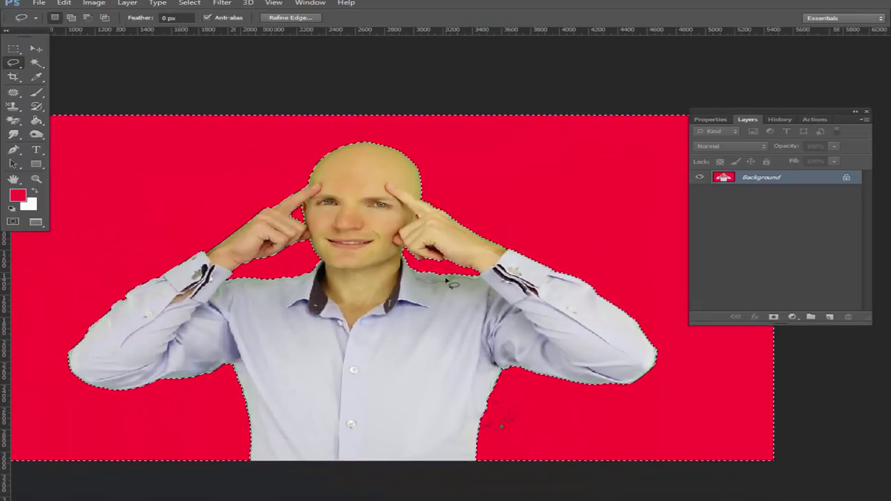
{"action": "left_click", "coordinate": [36, 119]}
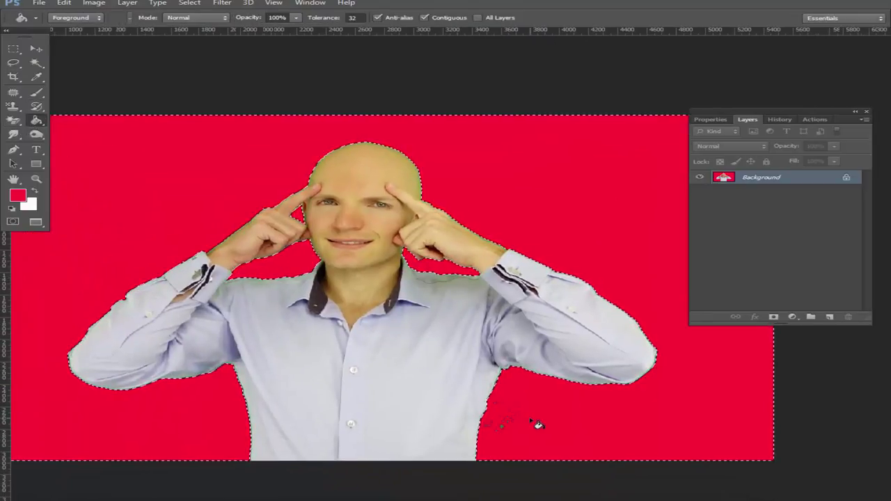
- Contract the background selection slightly inward with Select > Modify > Contract
{"action": "key", "text": "alt+s"}
{"action": "key", "text": "m"}
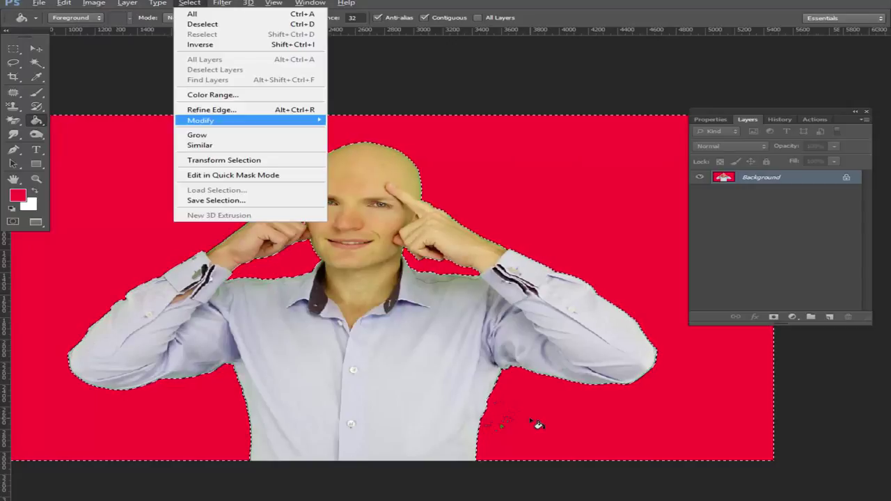
{"action": "key", "text": "c"}
{"action": "key", "text": "Return"}
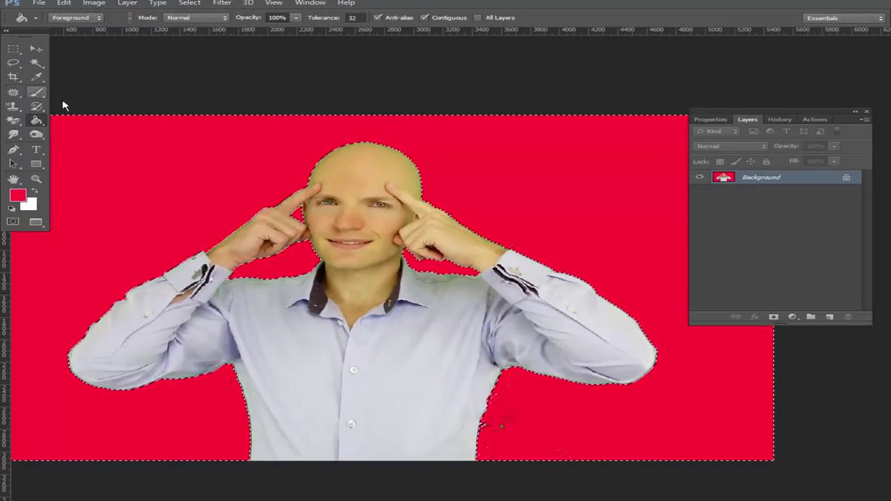
- Add the green-speckled red area beside the shirt to the selection with the Lasso
{"action": "left_click_drag", "start_coordinate": [441, 354], "coordinate": [587, 478]}
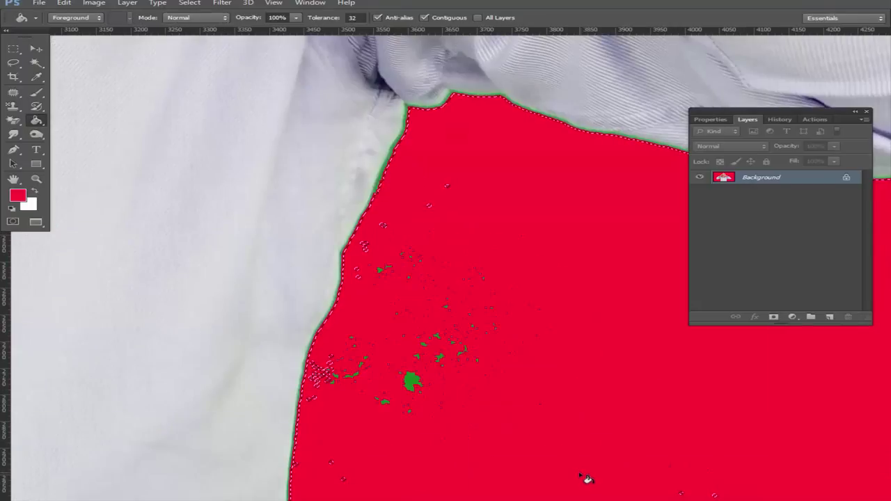
{"action": "left_click", "coordinate": [13, 63]}
{"action": "scroll", "coordinate": [418, 328], "scroll_direction": "down", "scroll_amount": 5}
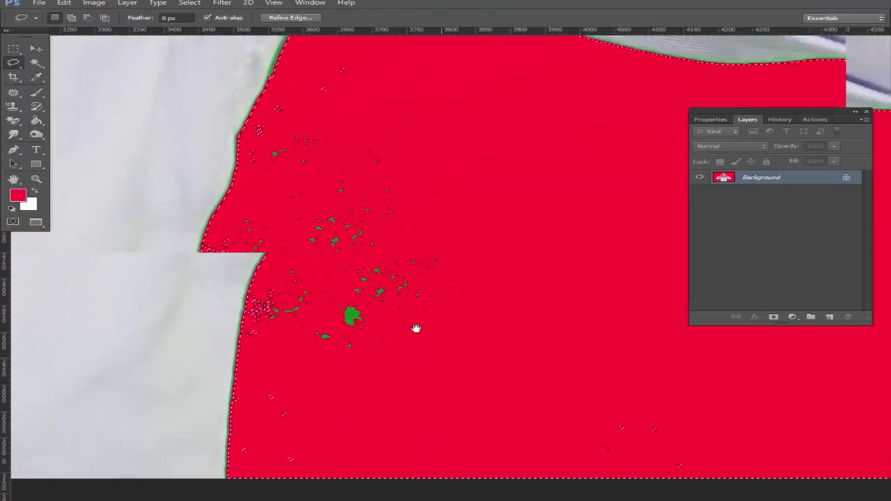
{"action": "scroll", "coordinate": [334, 342], "scroll_direction": "up", "scroll_amount": 2}
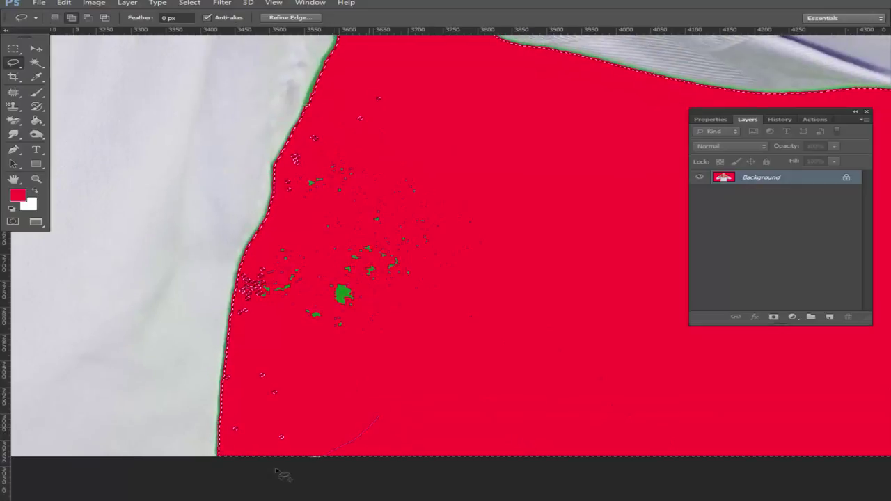
{"action": "left_click_drag", "start_coordinate": [237, 382], "coordinate": [283, 335]}
{"action": "scroll", "coordinate": [378, 232], "scroll_direction": "up", "scroll_amount": 2}
{"action": "left_click_drag", "start_coordinate": [519, 230], "coordinate": [527, 283]}
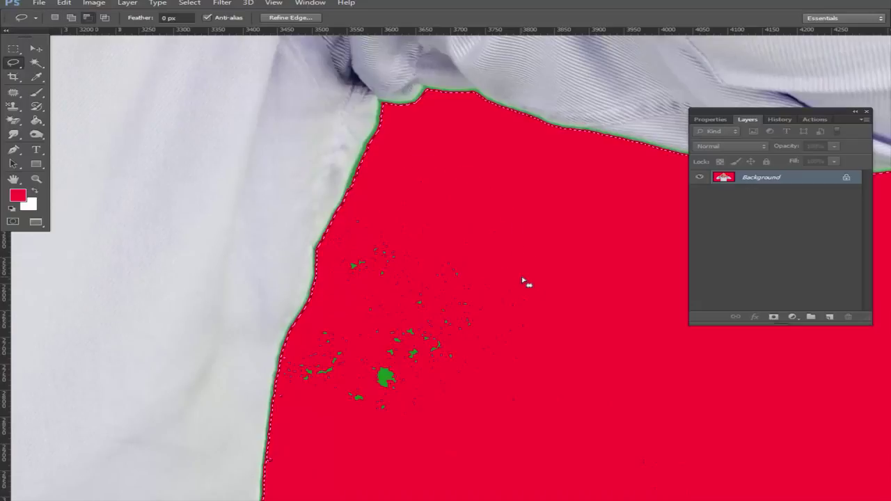
- Expand the background selection slightly three times in a row, then fit the image on screen
{"action": "key", "text": "alt+s"}
{"action": "key", "text": "m"}
{"action": "key", "text": "e"}
{"action": "key", "text": "Return"}
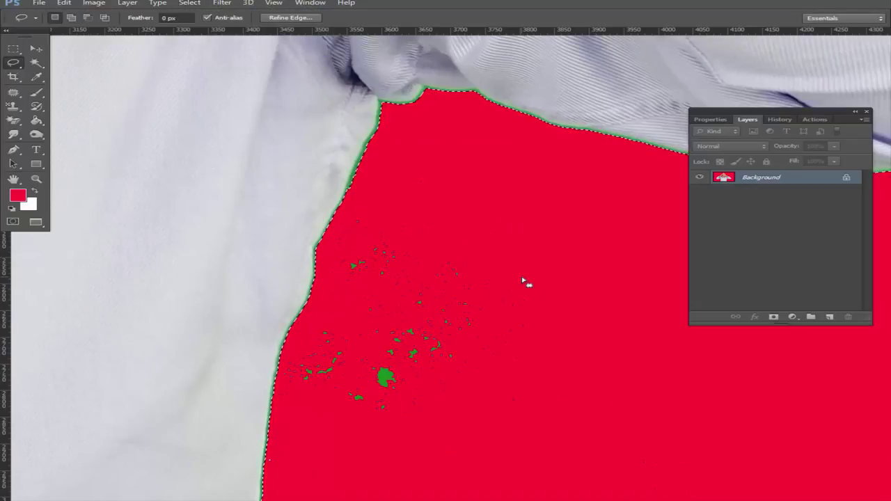
{"action": "key", "text": "alt+s"}
{"action": "key", "text": "m"}
{"action": "key", "text": "e"}
{"action": "key", "text": "Return"}
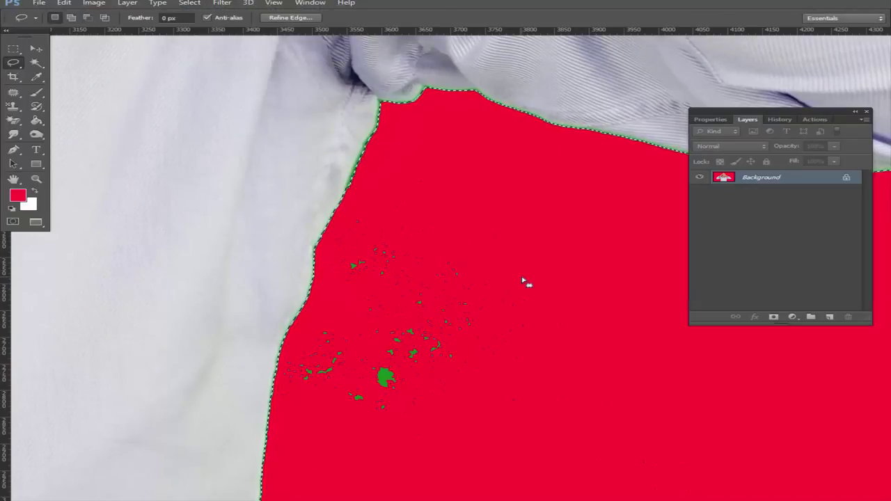
{"action": "key", "text": "alt+s"}
{"action": "key", "text": "m"}
{"action": "key", "text": "e"}
{"action": "key", "text": "Return"}
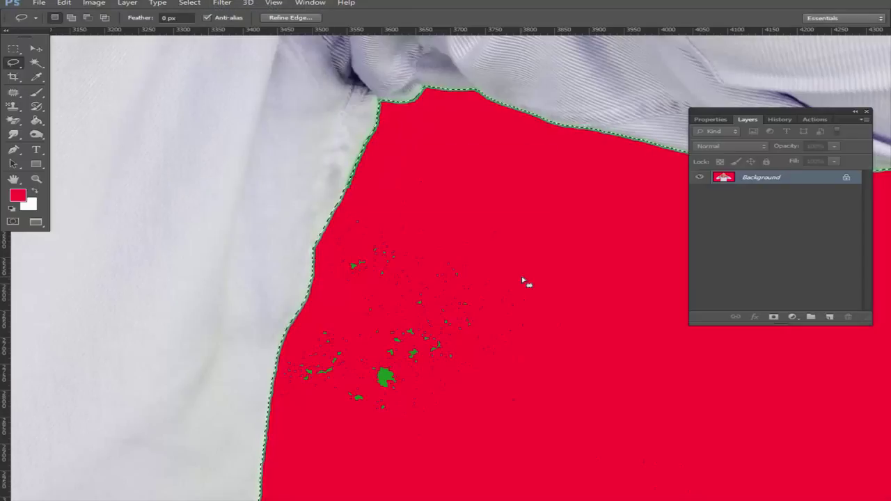
{"action": "key", "text": "ctrl+0"}
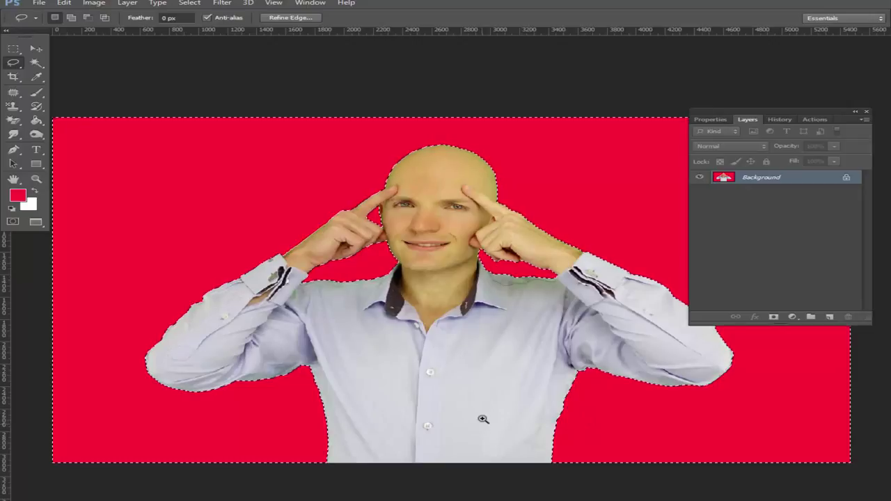
- Fill the selection with the red foreground colour at 40% opacity, then undo the fill
{"action": "scroll", "coordinate": [549, 413], "scroll_direction": "up", "scroll_amount": 5}
{"action": "left_click_drag", "start_coordinate": [332, 321], "coordinate": [127, 445]}
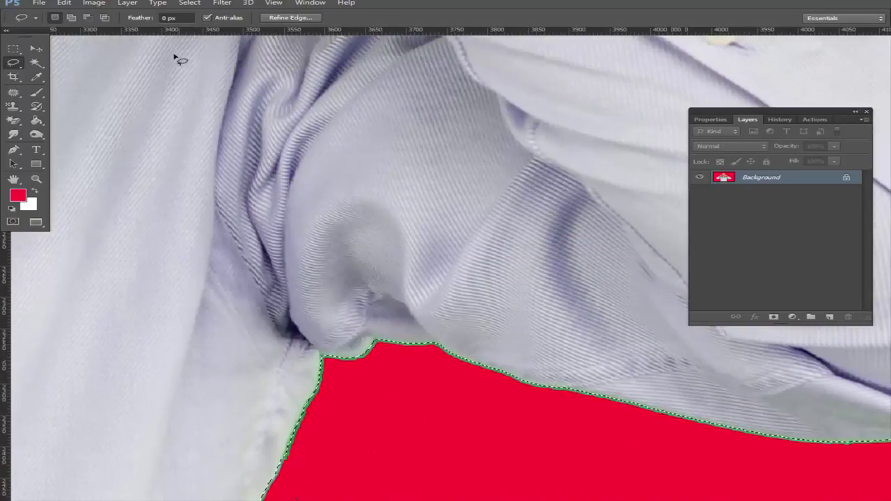
{"action": "left_click", "coordinate": [64, 4]}
{"action": "left_click", "coordinate": [98, 155]}
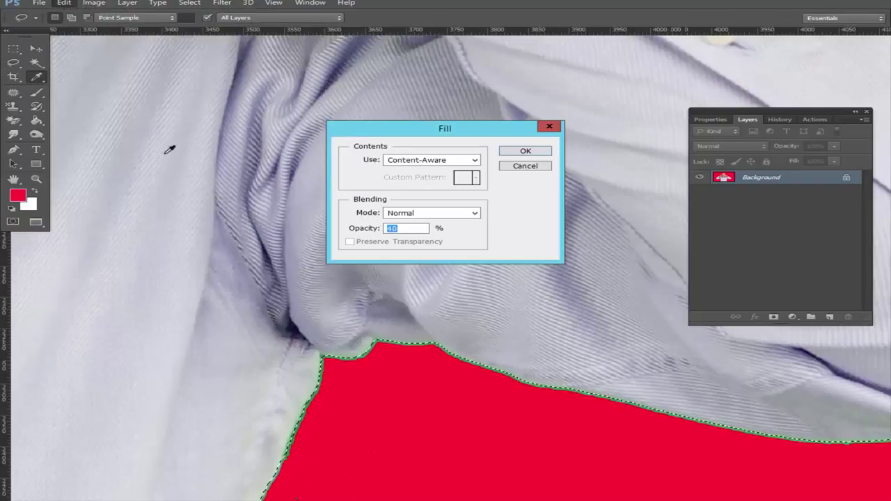
{"action": "left_click", "coordinate": [441, 160]}
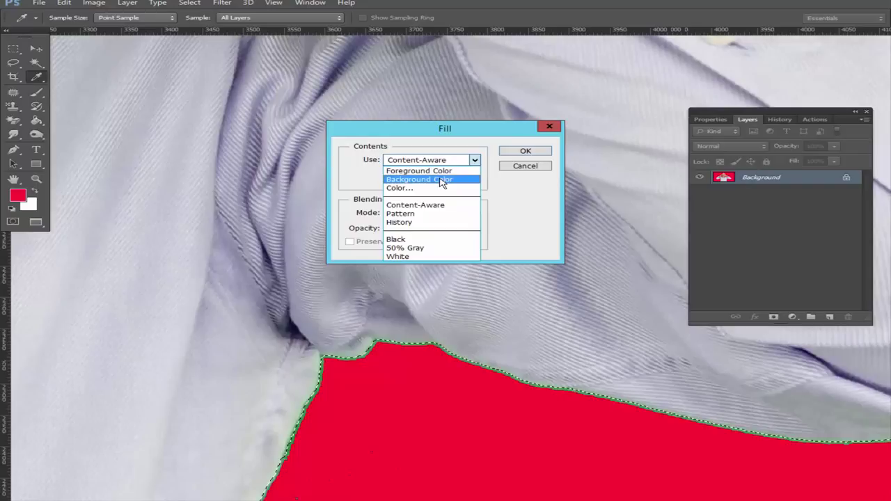
{"action": "left_click", "coordinate": [446, 171]}
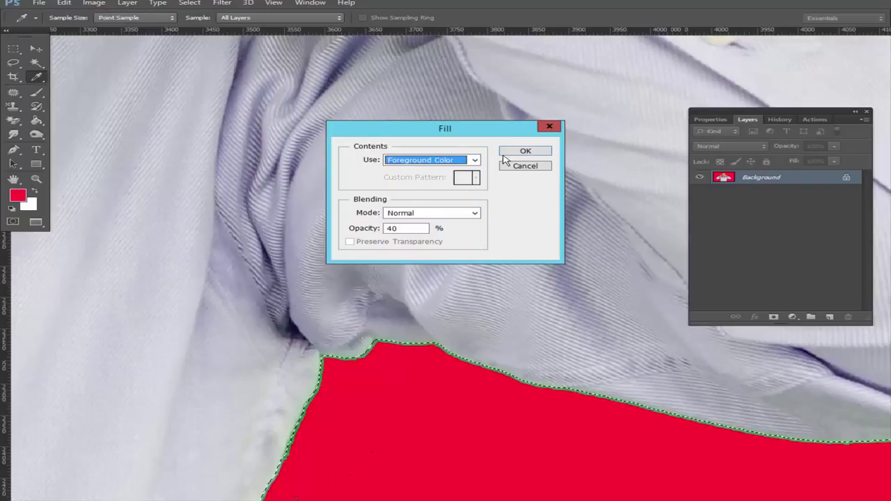
{"action": "left_click", "coordinate": [519, 151]}
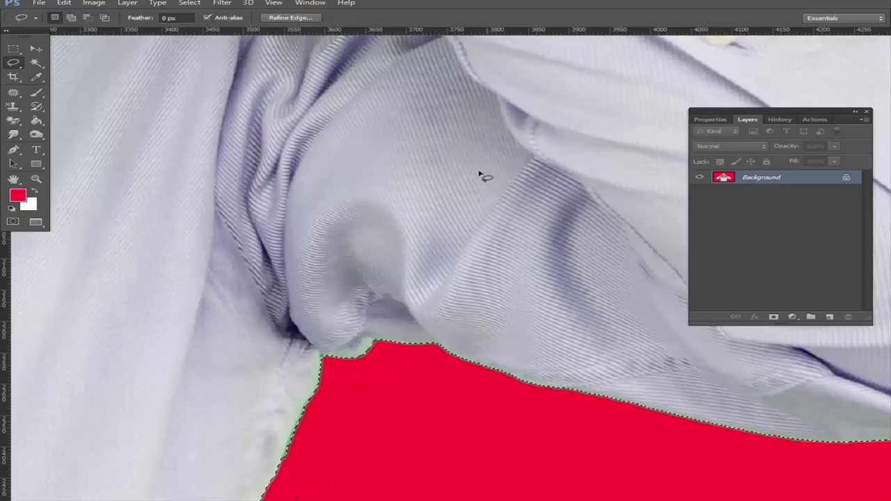
{"action": "left_click_drag", "start_coordinate": [392, 313], "coordinate": [308, 90]}
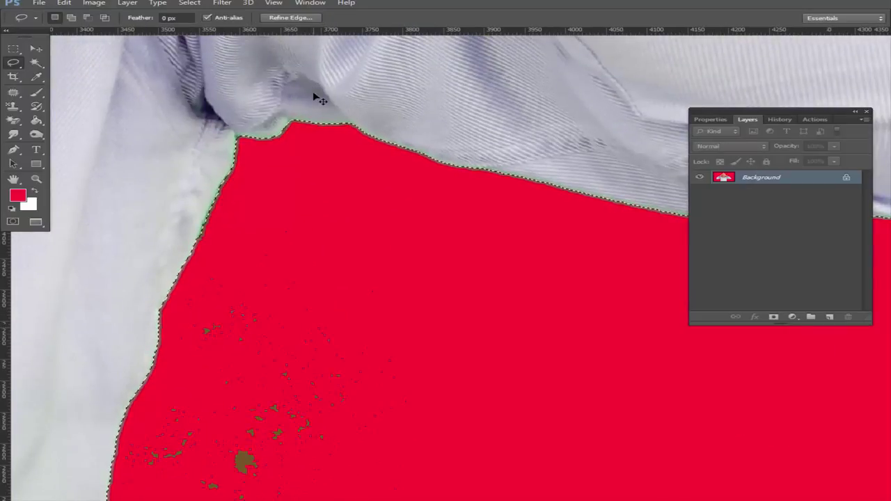
{"action": "key", "text": "ctrl+z"}
- Open the Fill dialog and review its blending mode and custom colour source options
{"action": "left_click", "coordinate": [63, 3]}
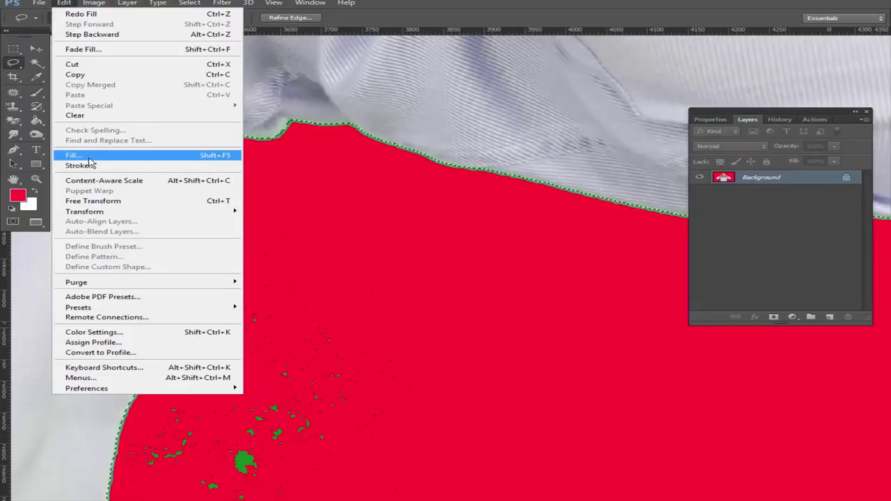
{"action": "left_click", "coordinate": [89, 157]}
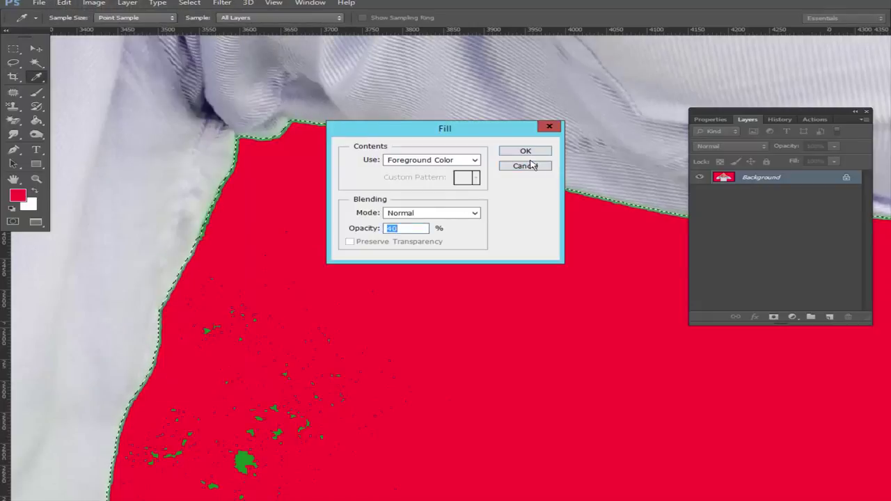
{"action": "left_click", "coordinate": [454, 213]}
{"action": "left_click", "coordinate": [454, 159]}
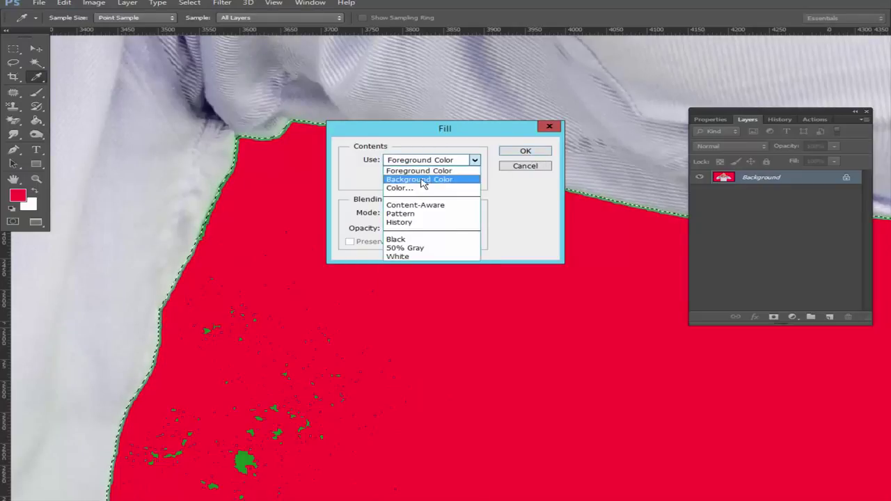
{"action": "left_click", "coordinate": [425, 187]}
{"action": "left_click", "coordinate": [752, 184]}
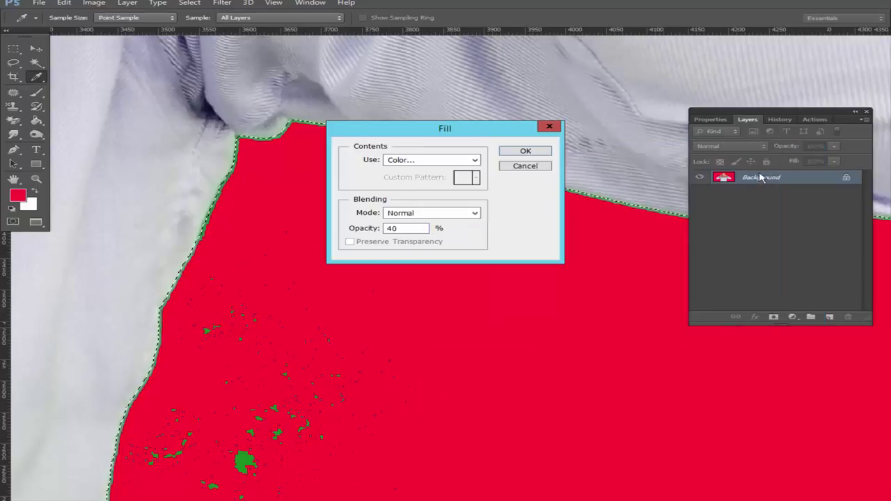
- Fill the selection with pure red ff0000 at 40% opacity, then toggle the selection to inspect
{"action": "left_click", "coordinate": [451, 161]}
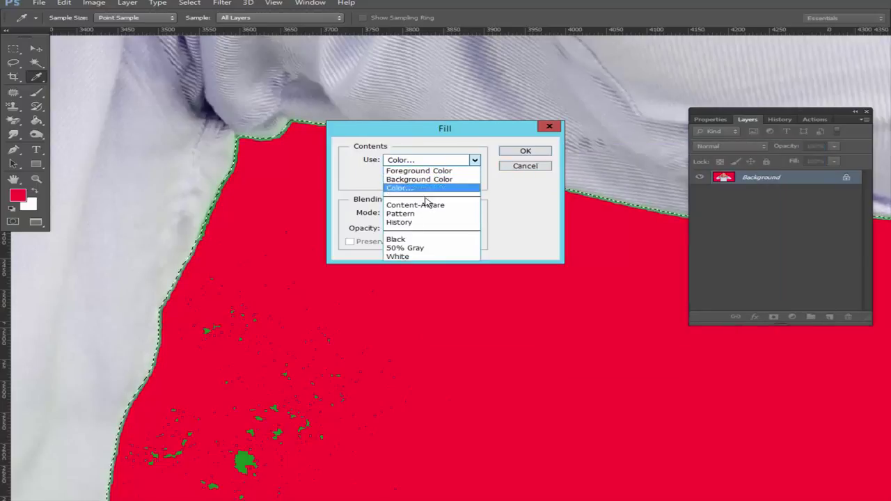
{"action": "left_click", "coordinate": [436, 186]}
{"action": "left_click", "coordinate": [615, 180]}
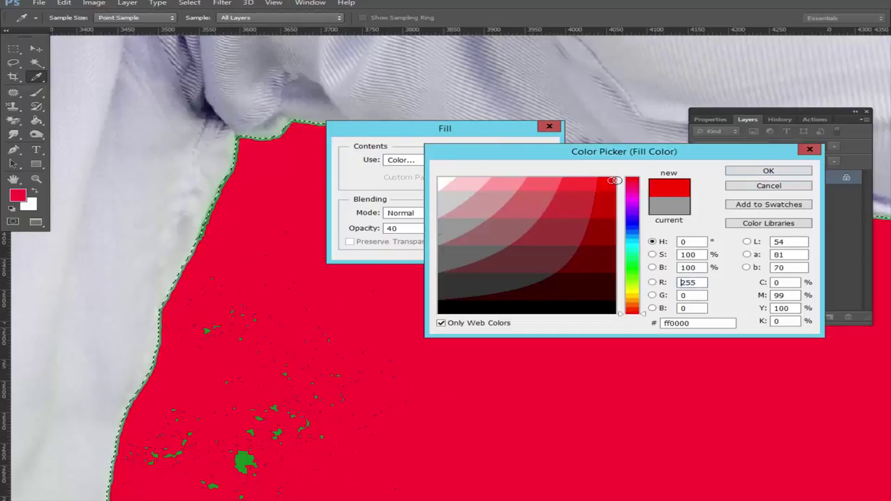
{"action": "left_click", "coordinate": [749, 176]}
{"action": "left_click", "coordinate": [525, 151]}
{"action": "key", "text": "l"}
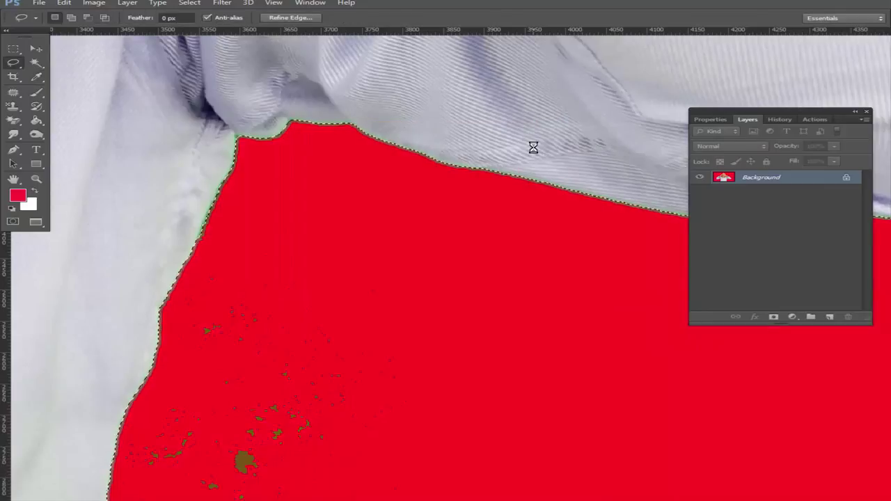
{"action": "key", "text": "ctrl+d"}
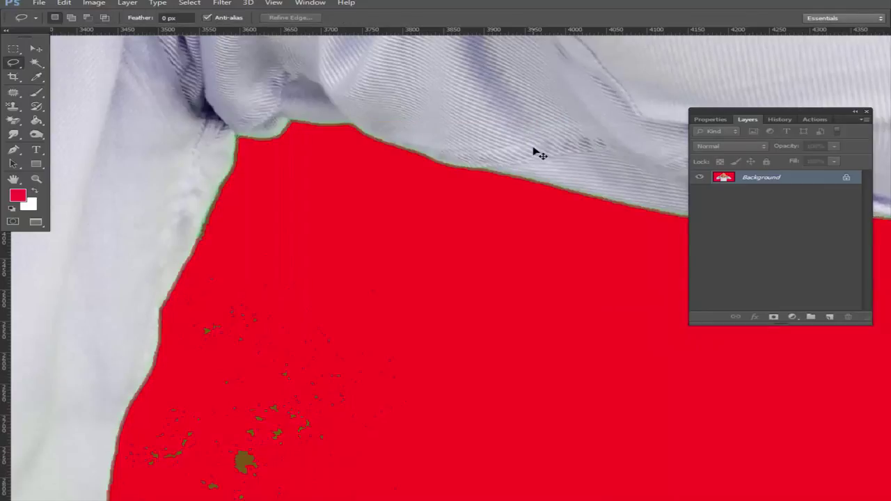
{"action": "key", "text": "ctrl+shift+d"}
{"action": "key", "text": "ctrl+shift+d"}
{"action": "left_click", "coordinate": [64, 3]}
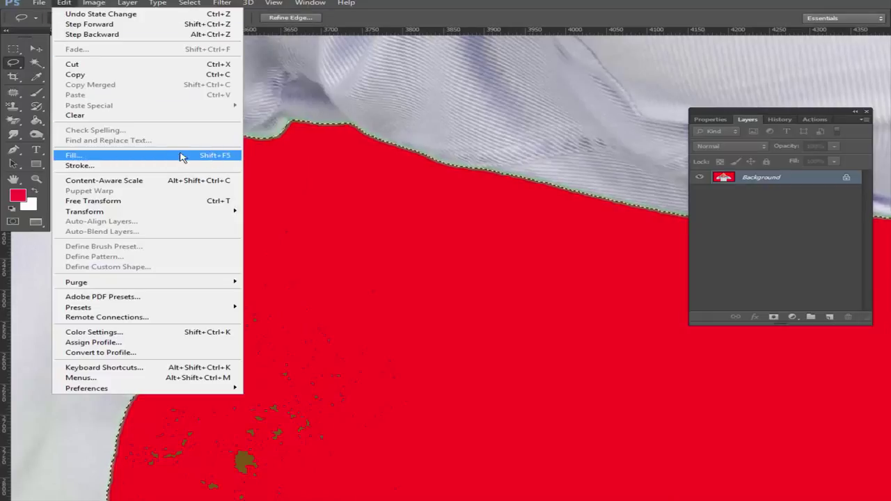
{"action": "left_click", "coordinate": [432, 9]}
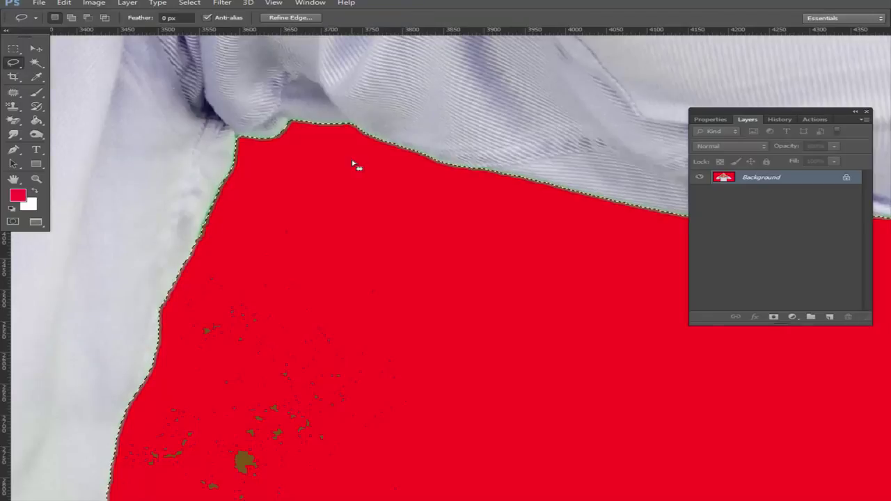
{"action": "key", "text": "shift"}
{"action": "left_click", "coordinate": [64, 3]}
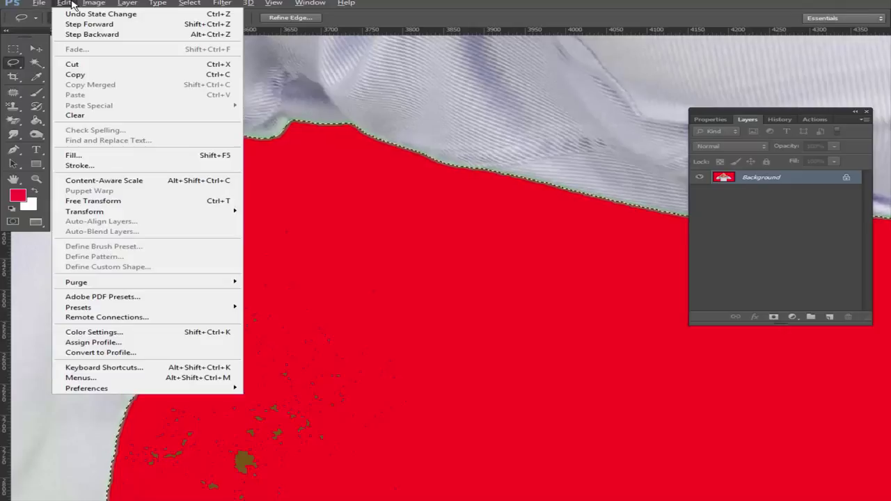